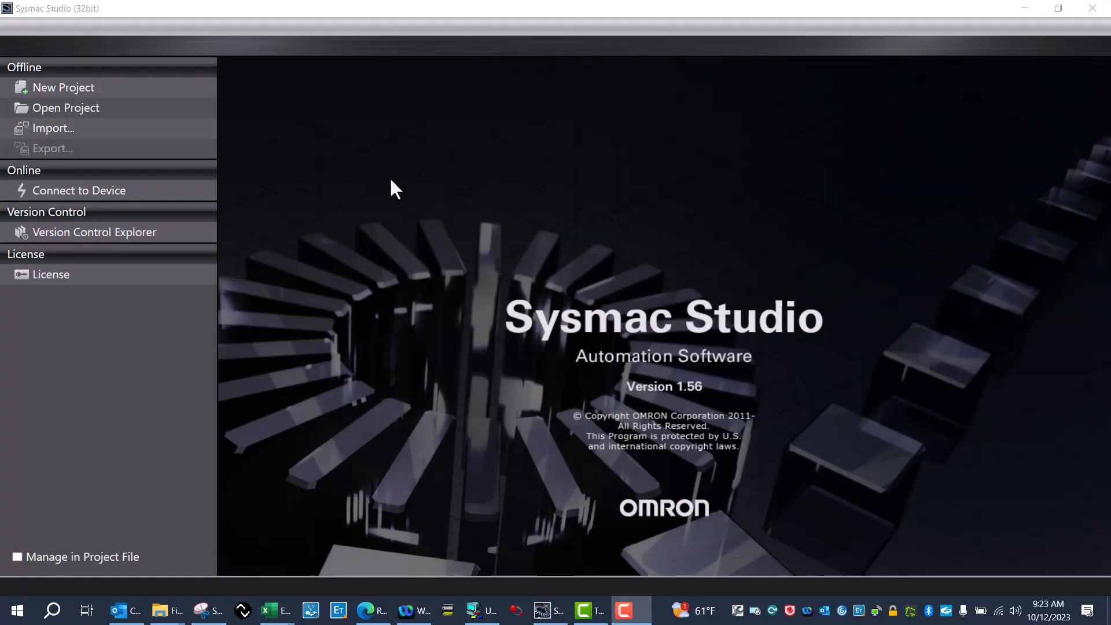
Connect to the controller via direct USB with Transfer from Device, then reach for the browser.
left_click(94, 191)
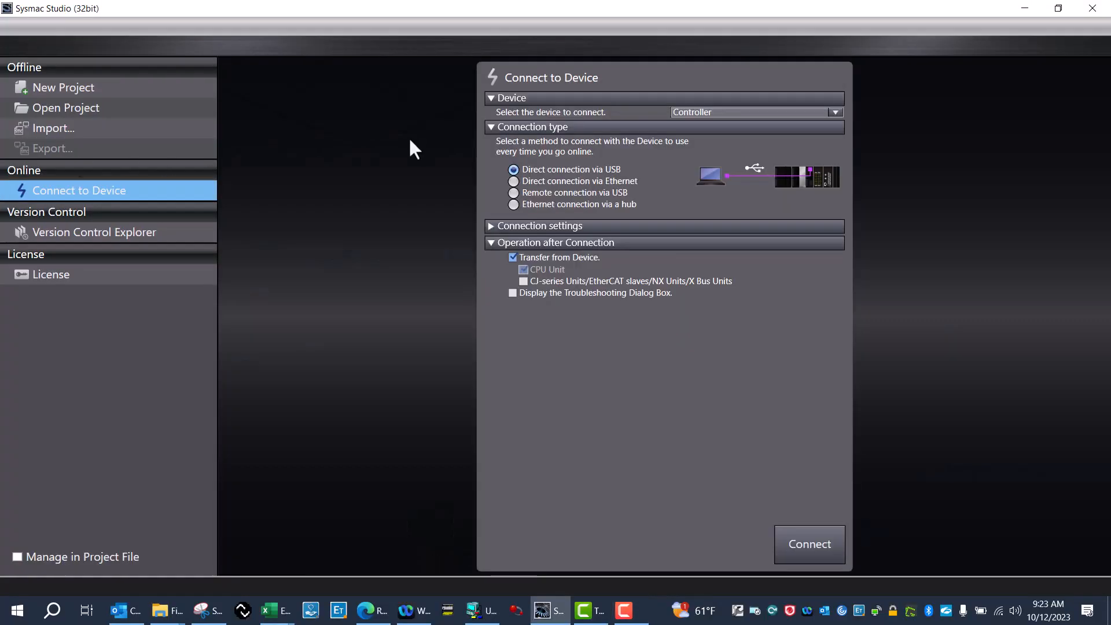
left_click(815, 554)
left_click_drag(366, 610, 357, 508)
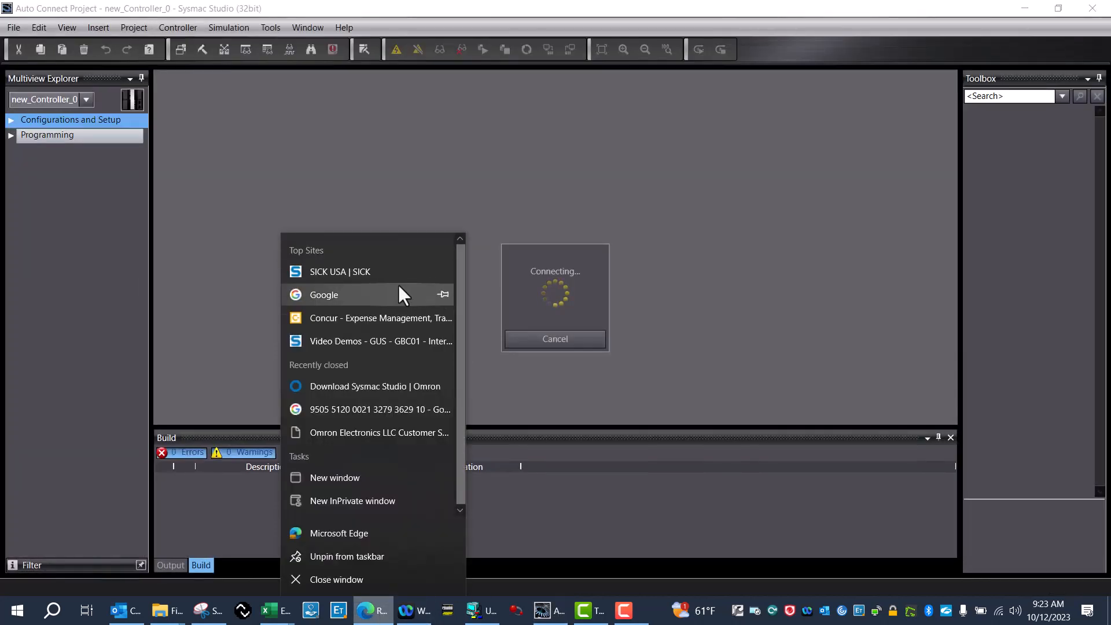
Browse sick.com to the SIG350 product page and select the EtherCAT variant SIG350-0006AP100.
left_click(358, 540)
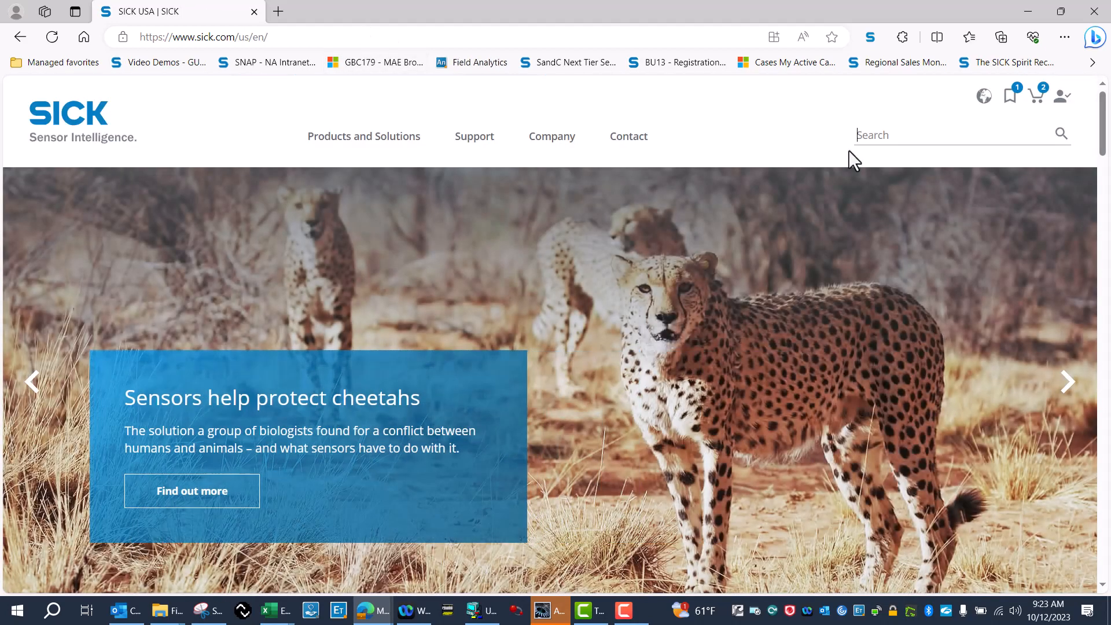
type("sig350")
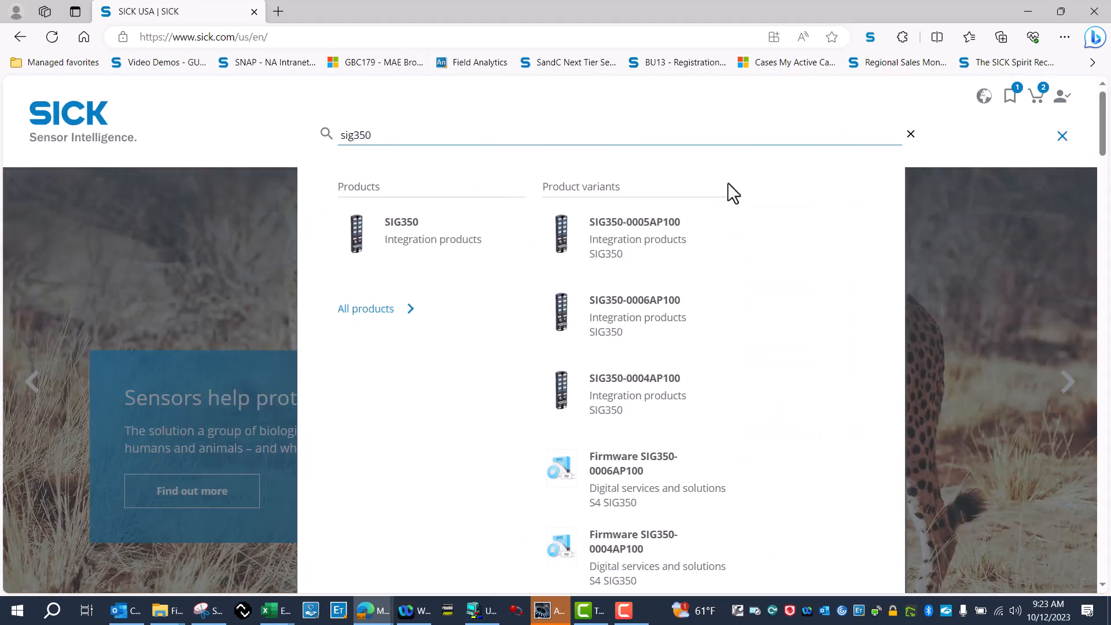
left_click(405, 241)
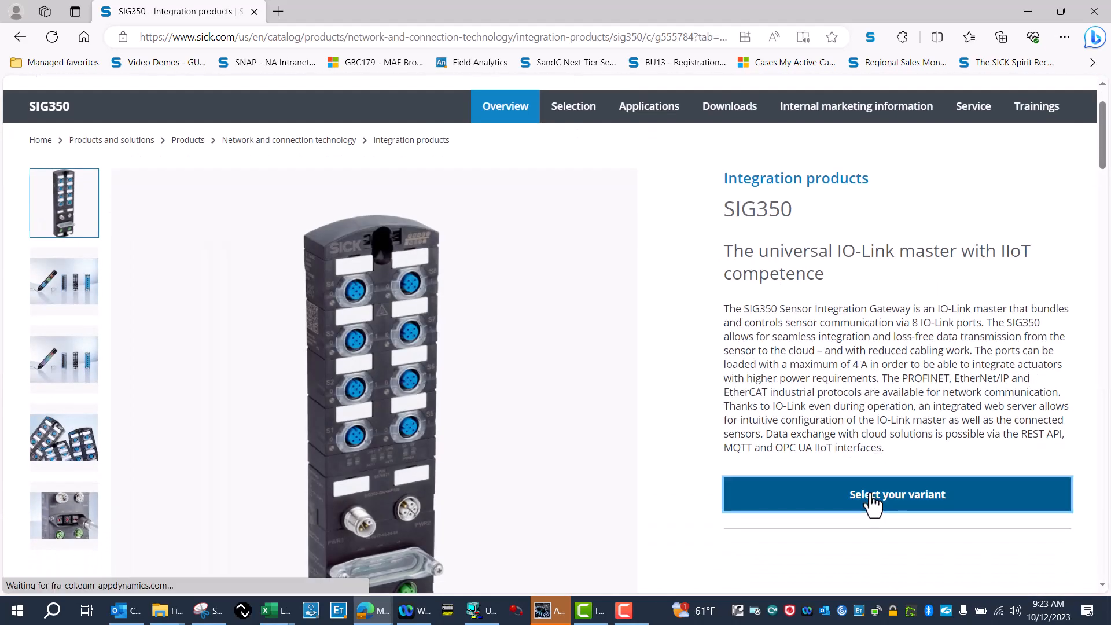
left_click(871, 500)
scroll(556, 460, "down", 3)
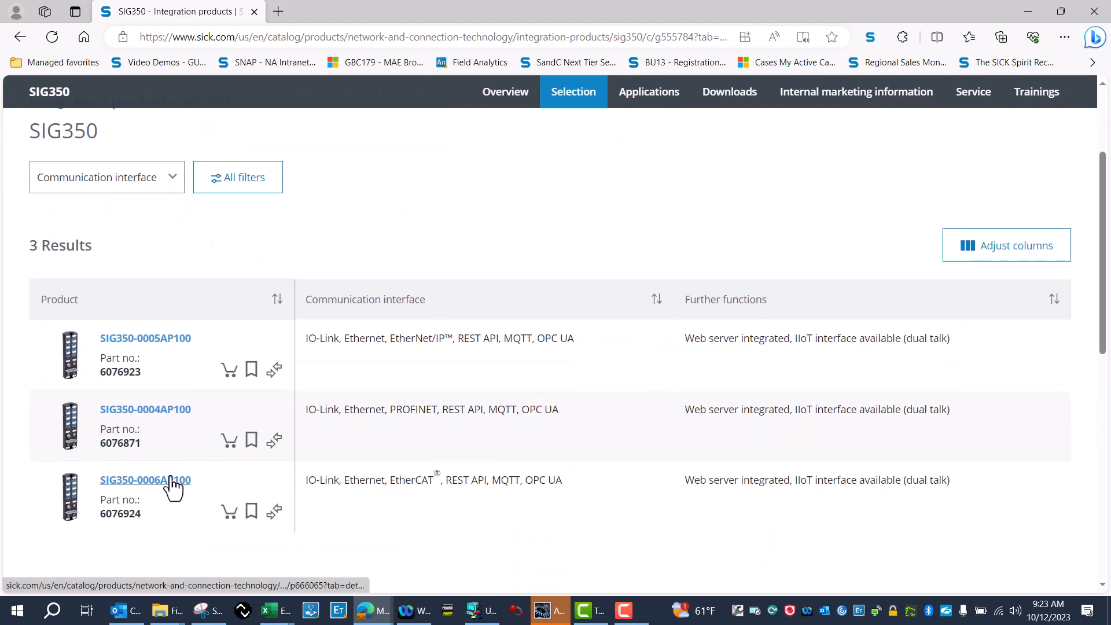
left_click(171, 480)
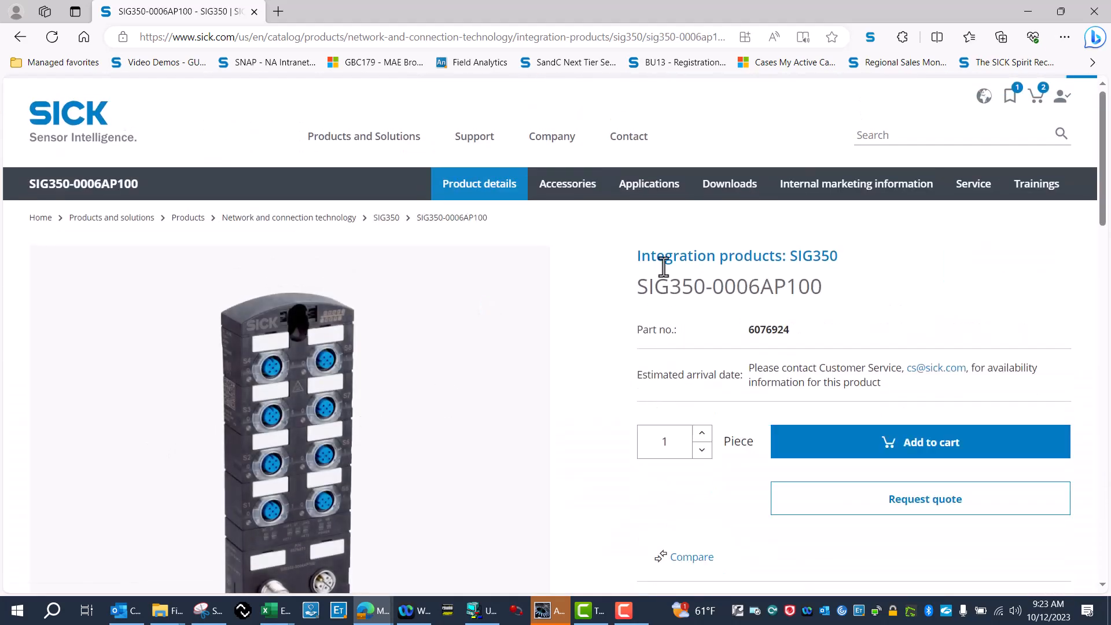
Start the download of the ESI file SIG350-0006AP100 from the product's software downloads.
left_click(742, 185)
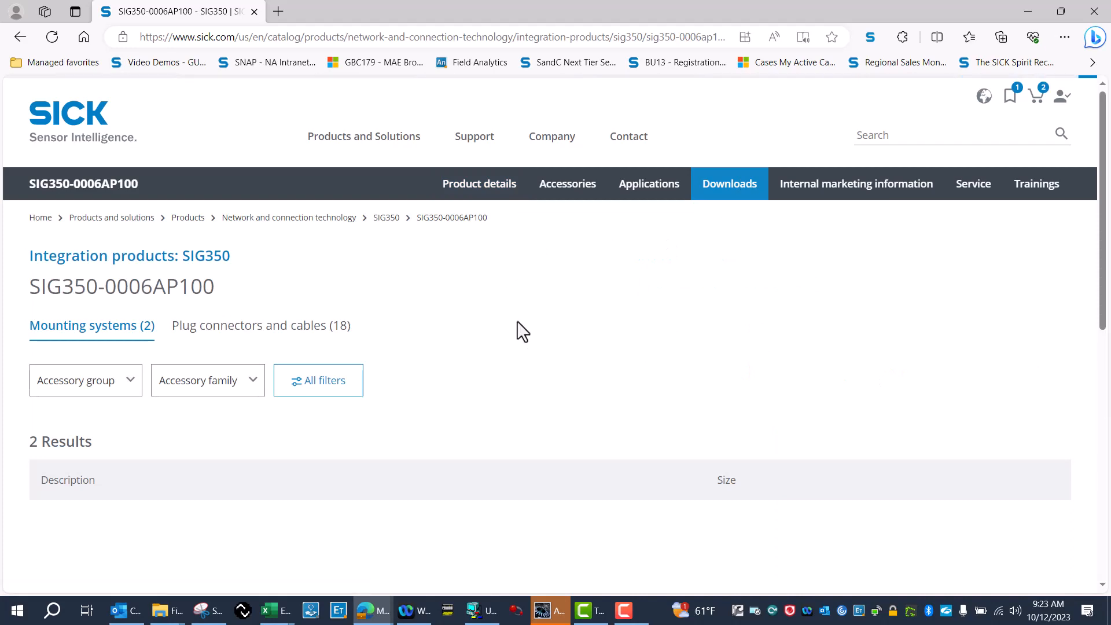
scroll(516, 321, "down", 2)
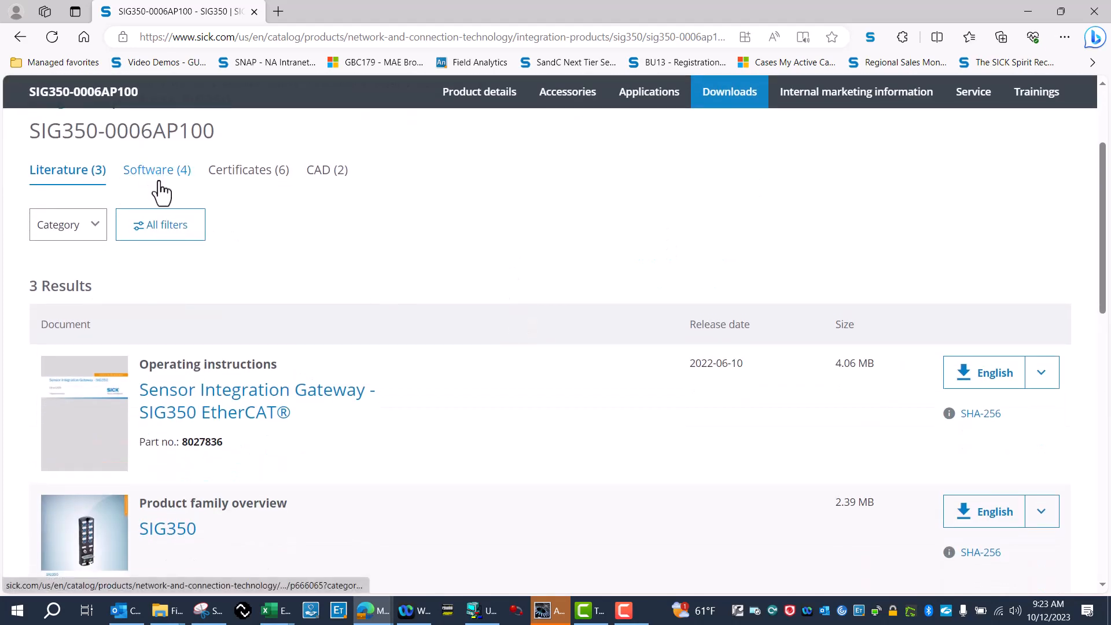
scroll(157, 183, "up", 2)
scroll(512, 319, "down", 4)
scroll(511, 318, "down", 5)
scroll(515, 318, "up", 2)
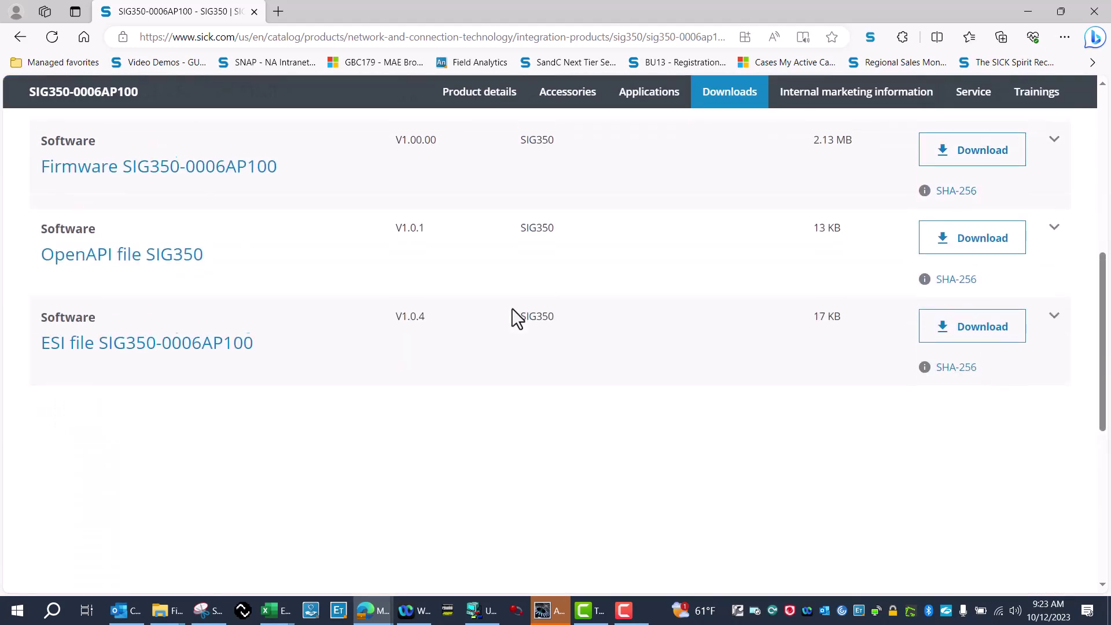
left_click(185, 345)
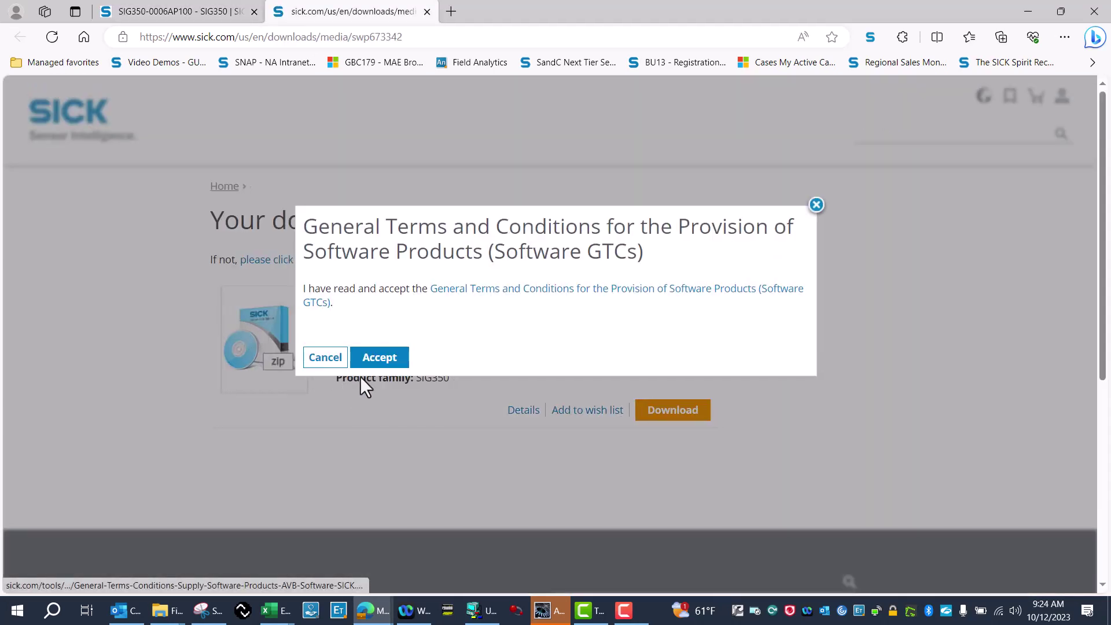
Accept the software terms and extract the downloaded SIG350 ESI ZIP into its own Downloads folder.
left_click(375, 357)
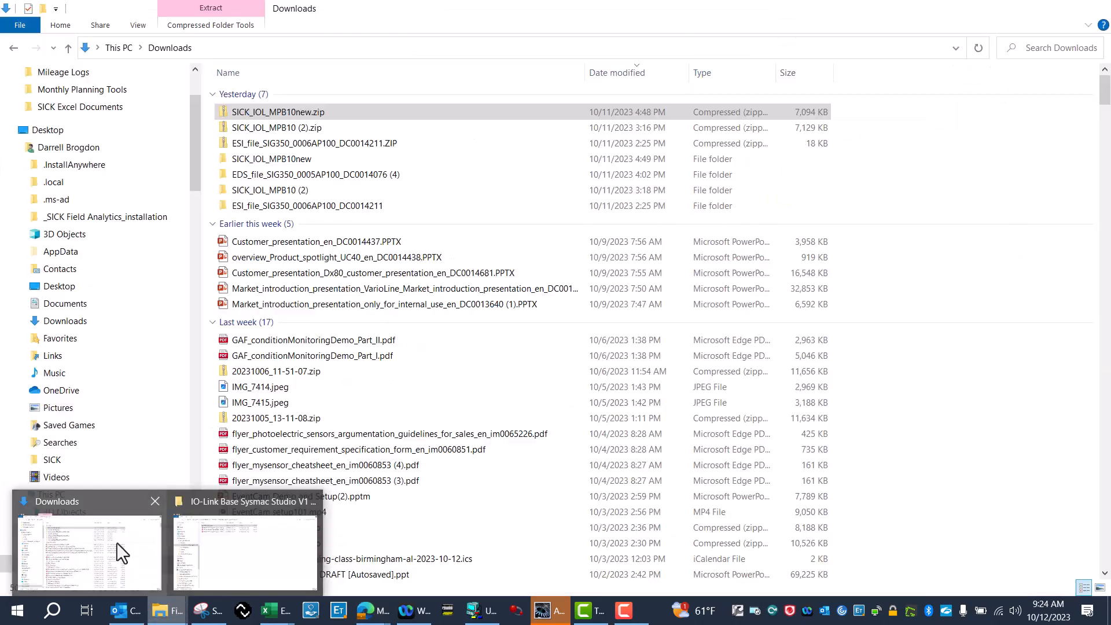
left_click(116, 543)
left_click(306, 111)
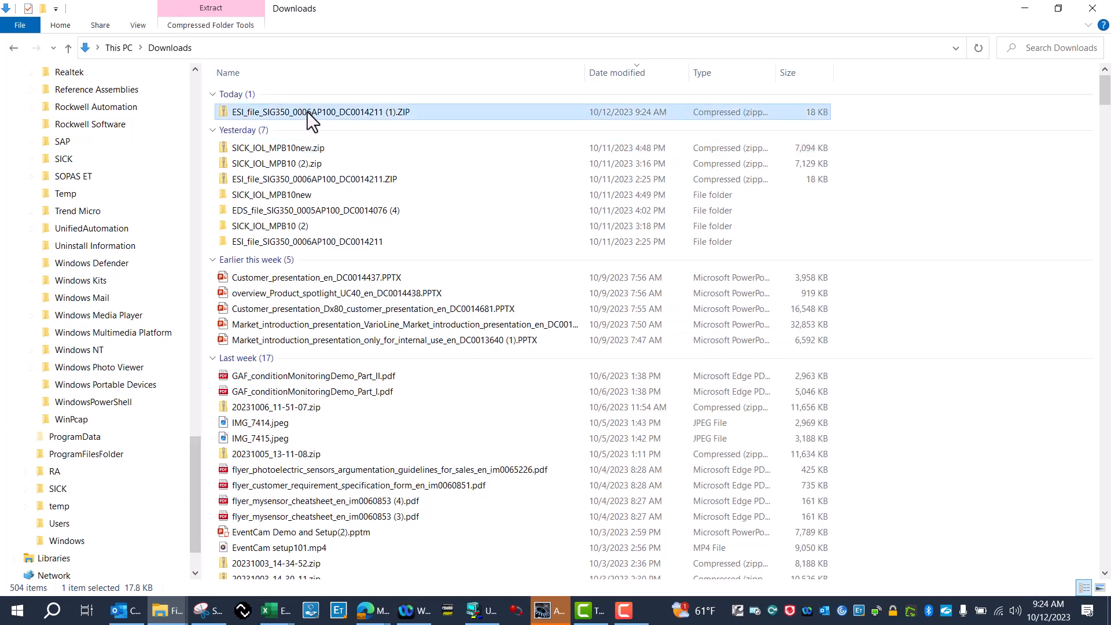
right_click(306, 111)
left_click(239, 175)
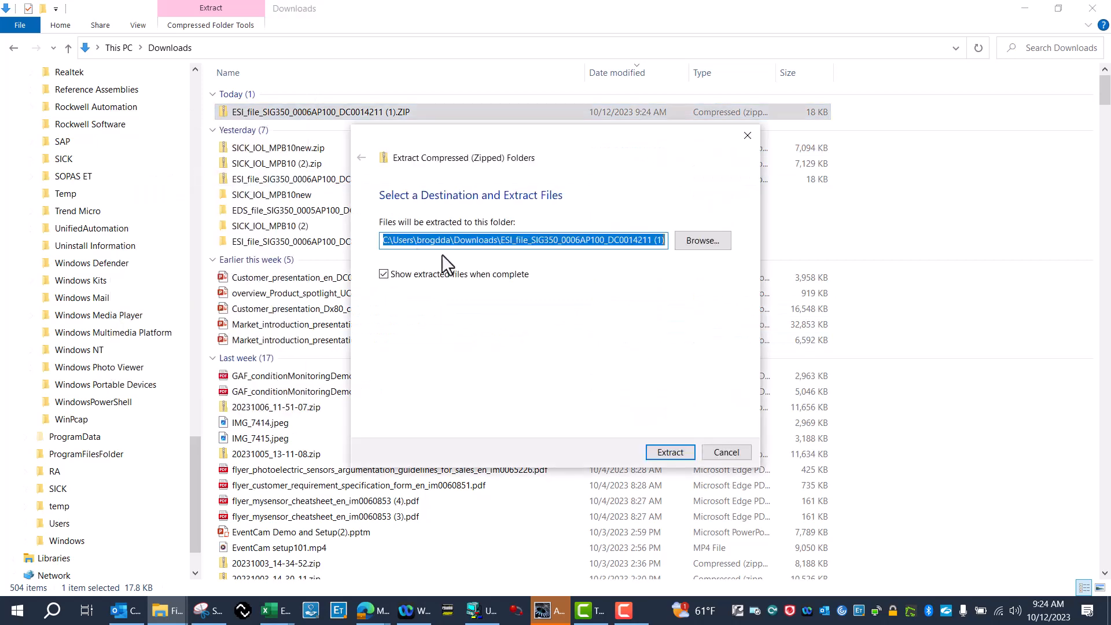
left_click(669, 452)
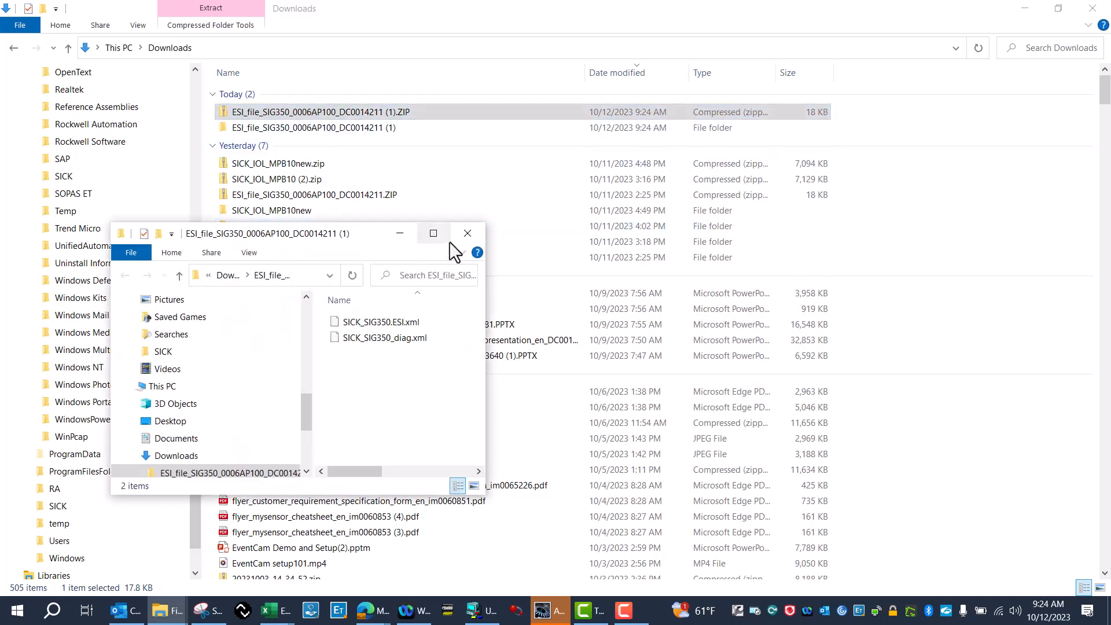
Put away the Explorer windows and return to the Sysmac Studio project.
left_click(402, 234)
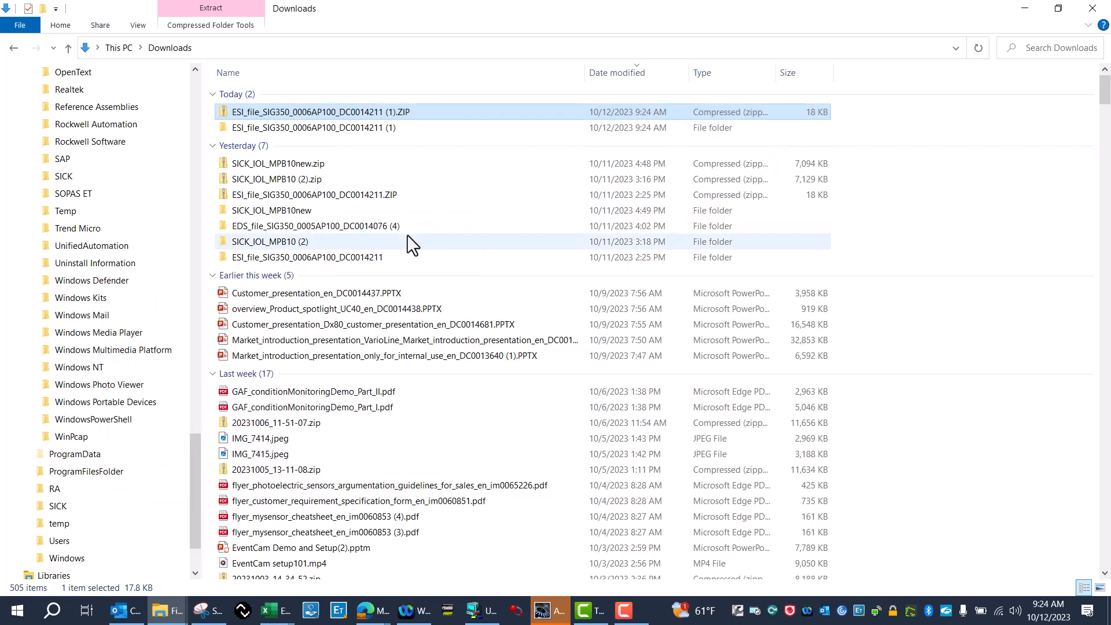
left_click(1027, 7)
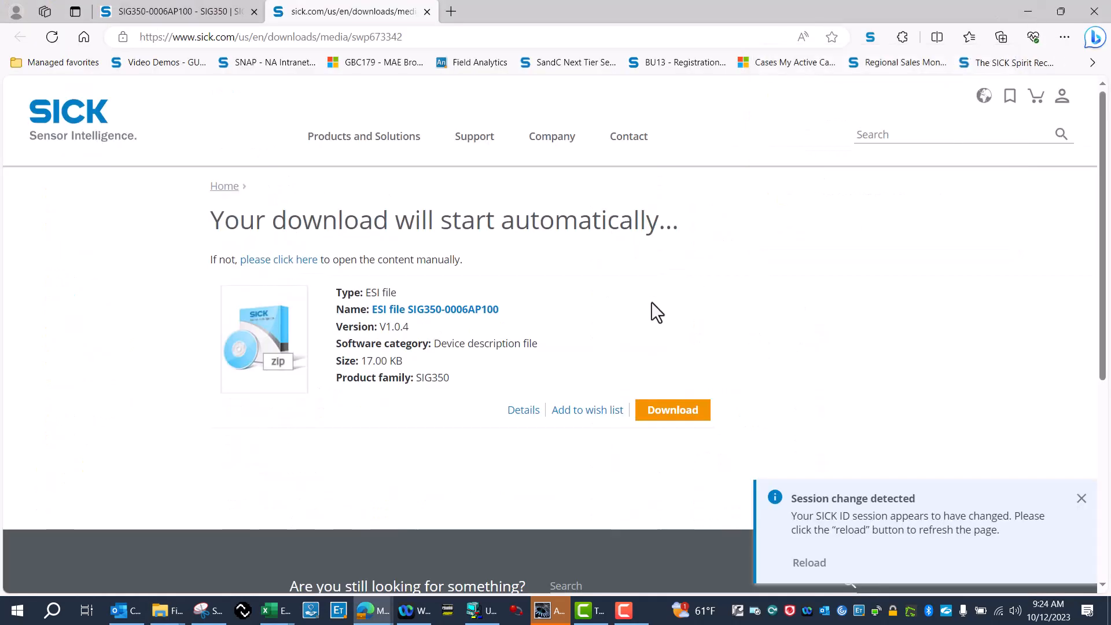
left_click(548, 614)
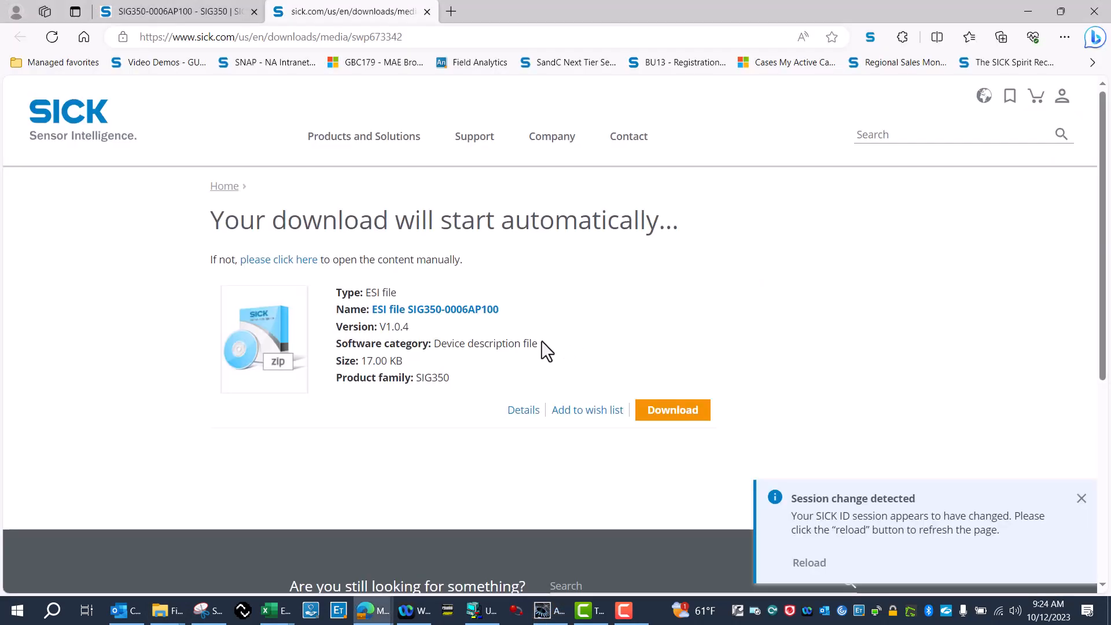
From the EtherCAT master node, display the ESI library and start installing a description file.
left_click(540, 614)
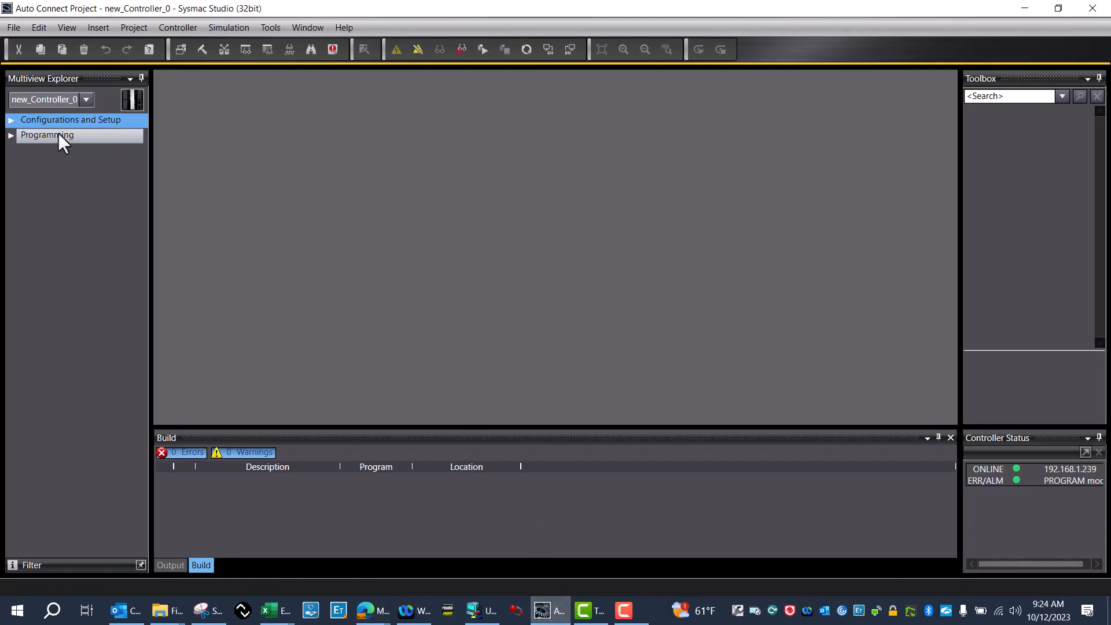
left_click(12, 123)
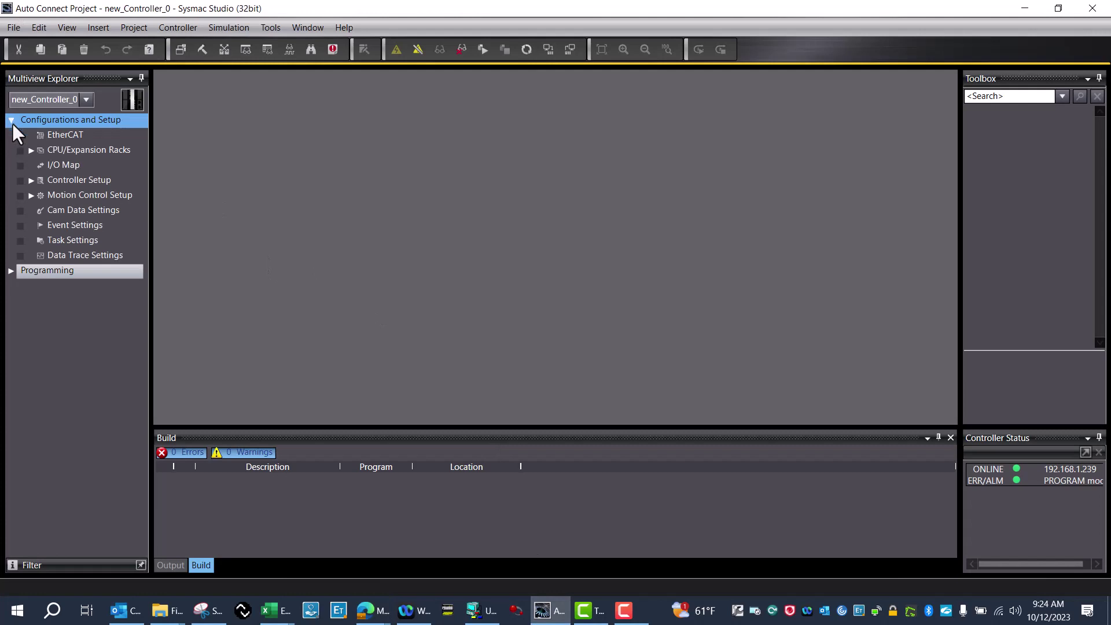
double_click(58, 135)
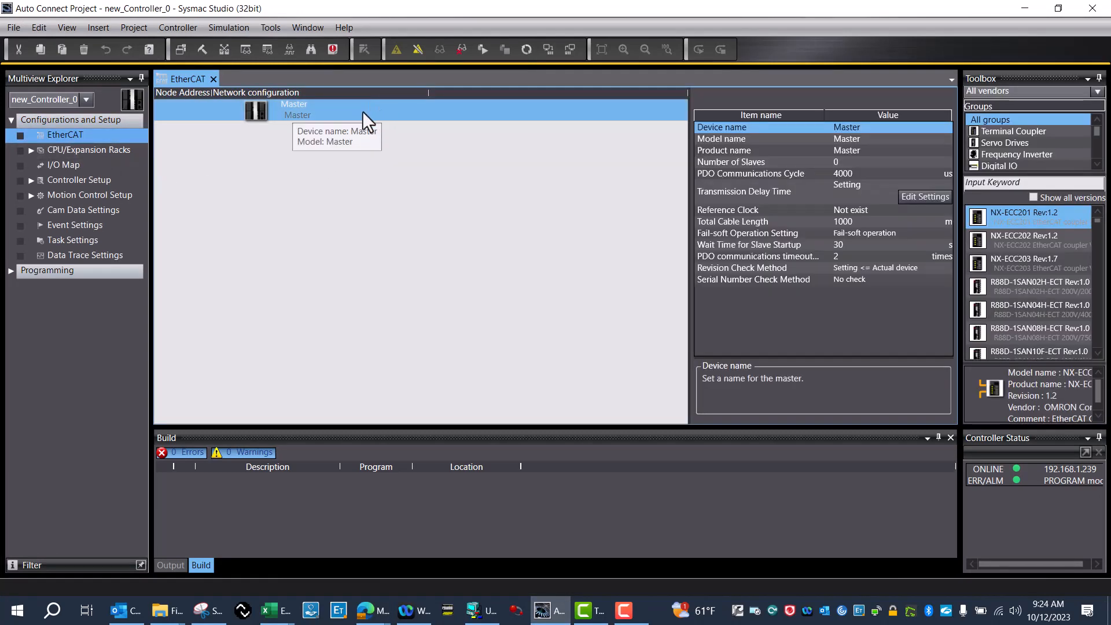
left_click(362, 111)
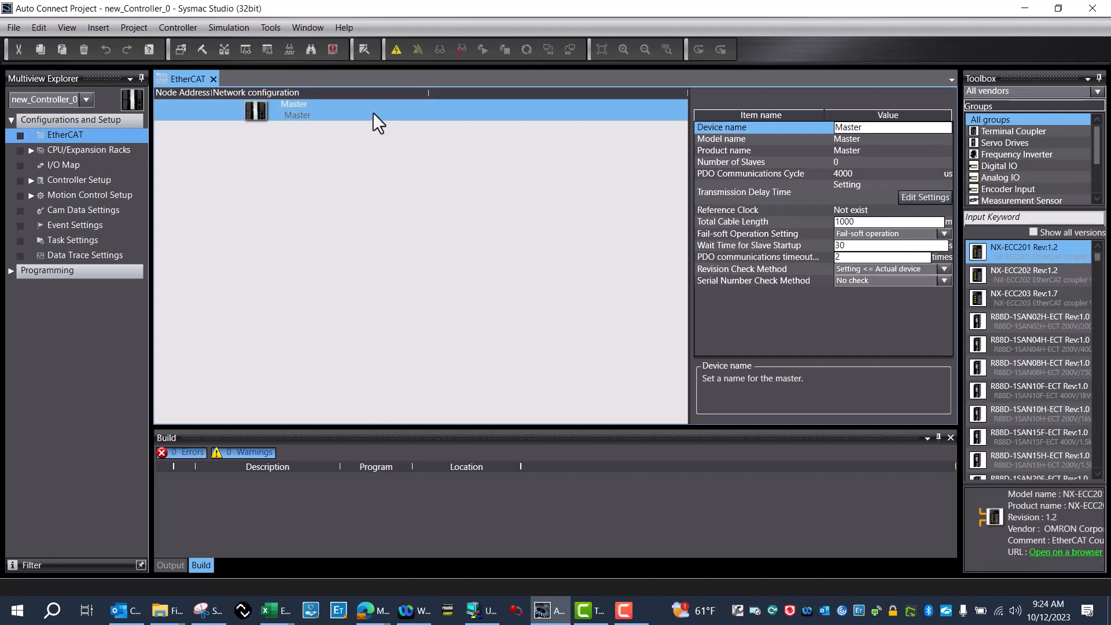
right_click(372, 112)
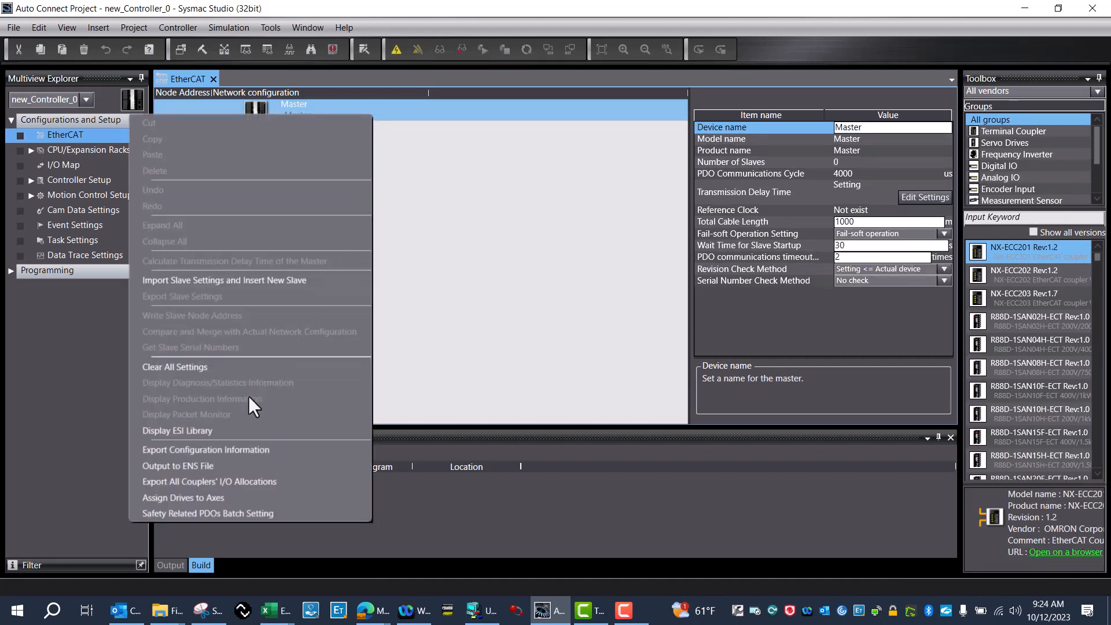
left_click(240, 427)
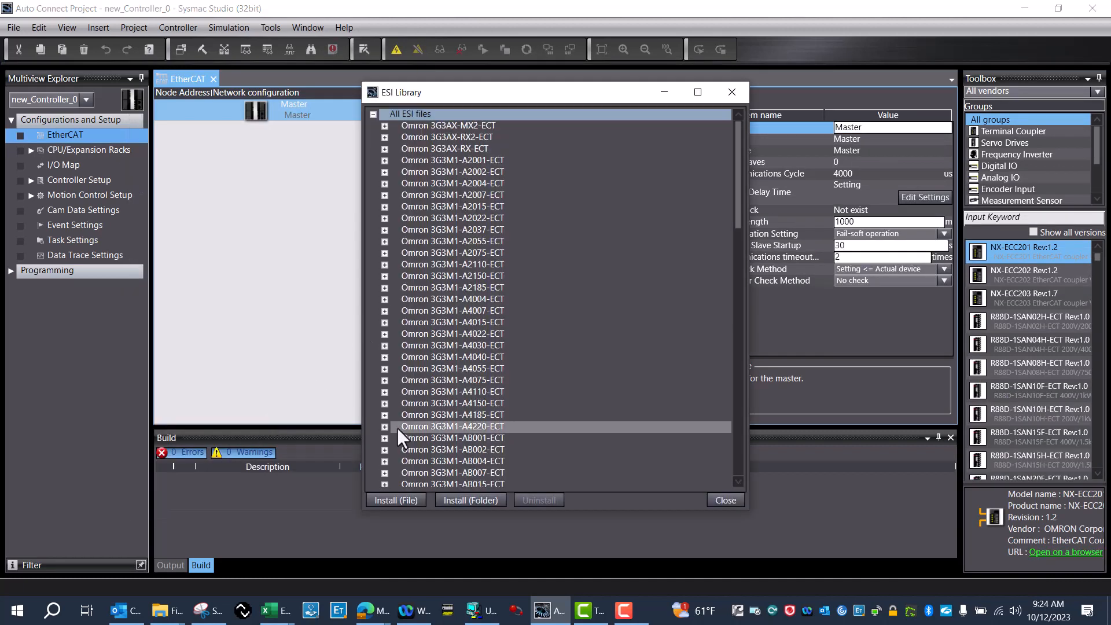
left_click(392, 498)
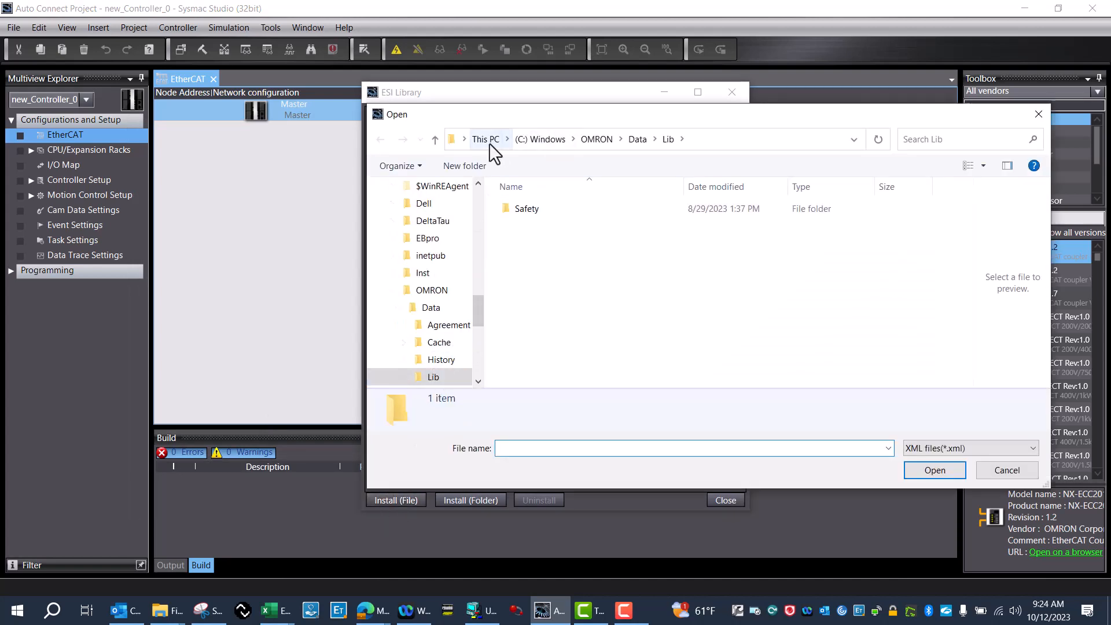
Install SICK_SIG350.ESI.xml from the extracted Downloads folder into the ESI library and close it.
left_click(486, 141)
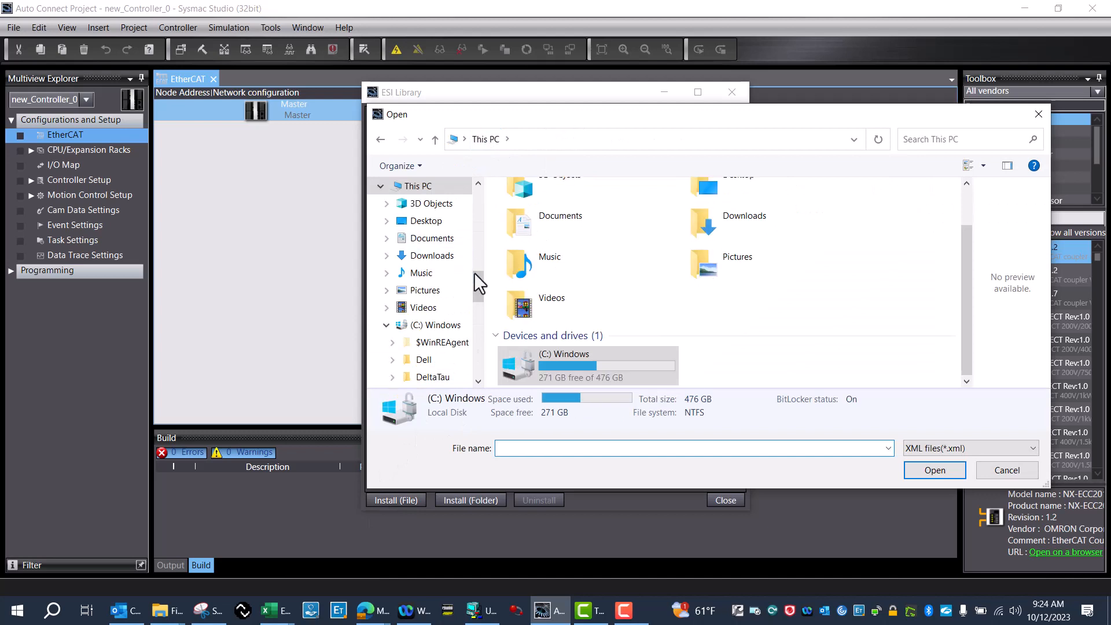
left_click_drag(475, 273, 480, 254)
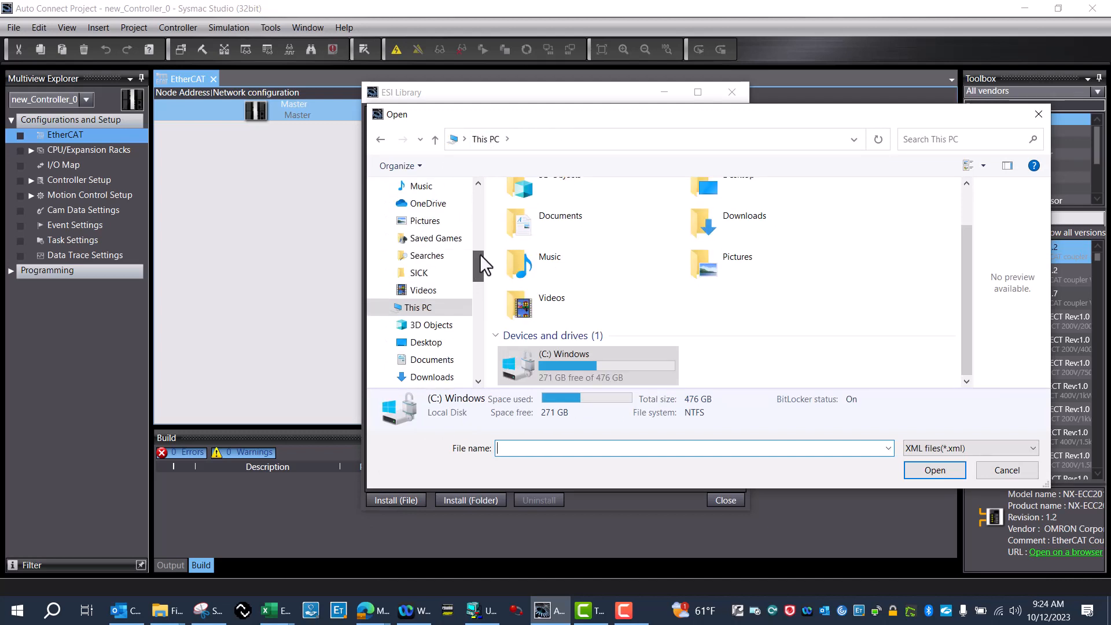
scroll(479, 262, "down", 1)
left_click(426, 324)
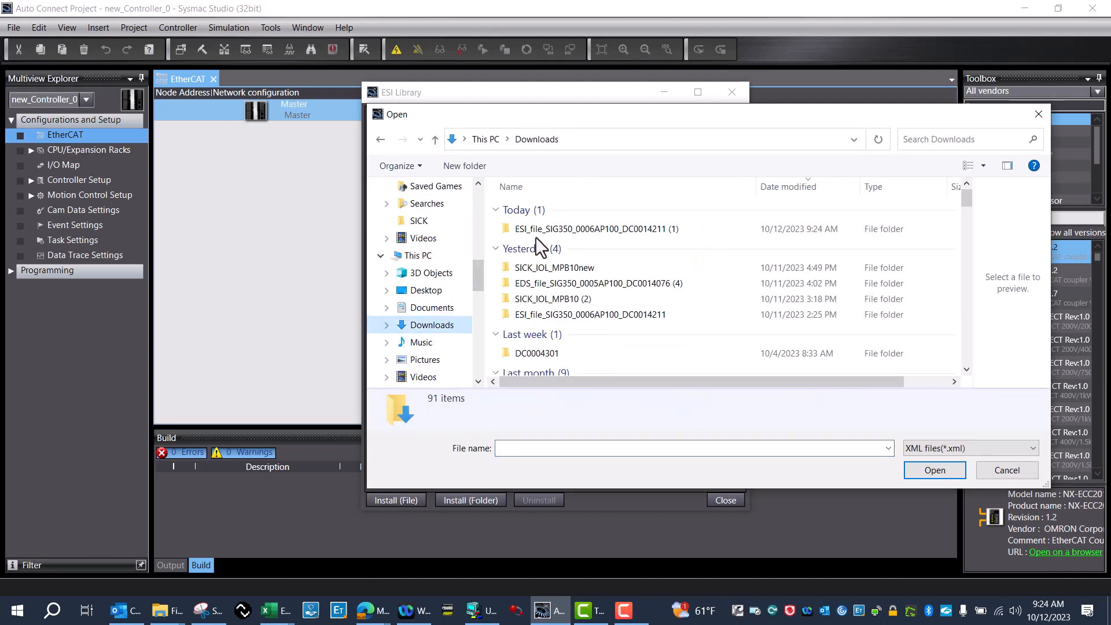
double_click(545, 228)
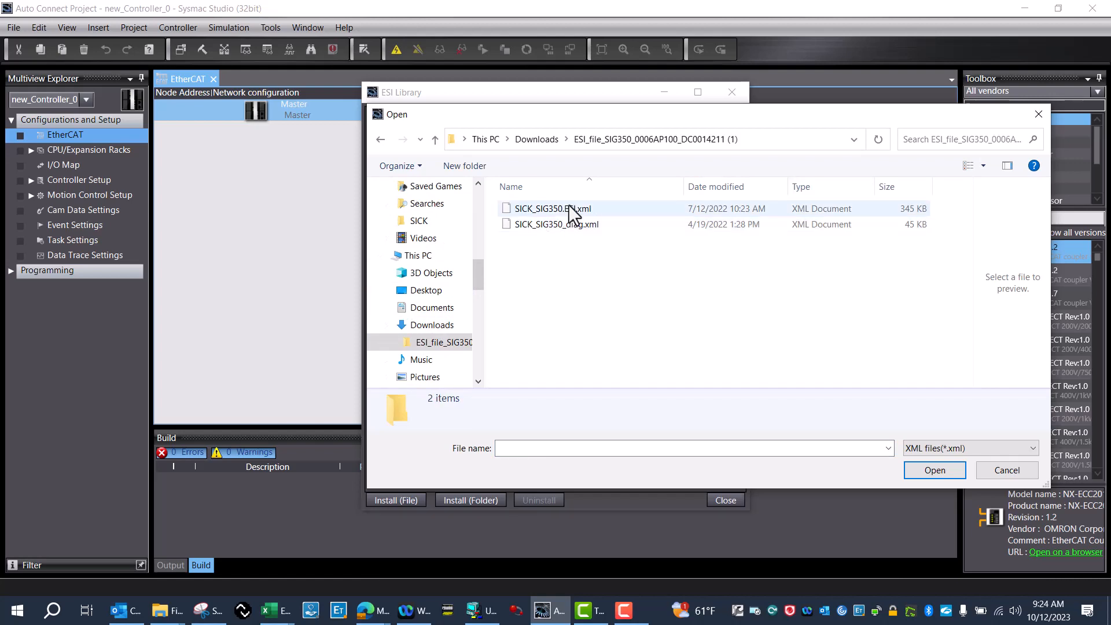
left_click(572, 213)
left_click(919, 473)
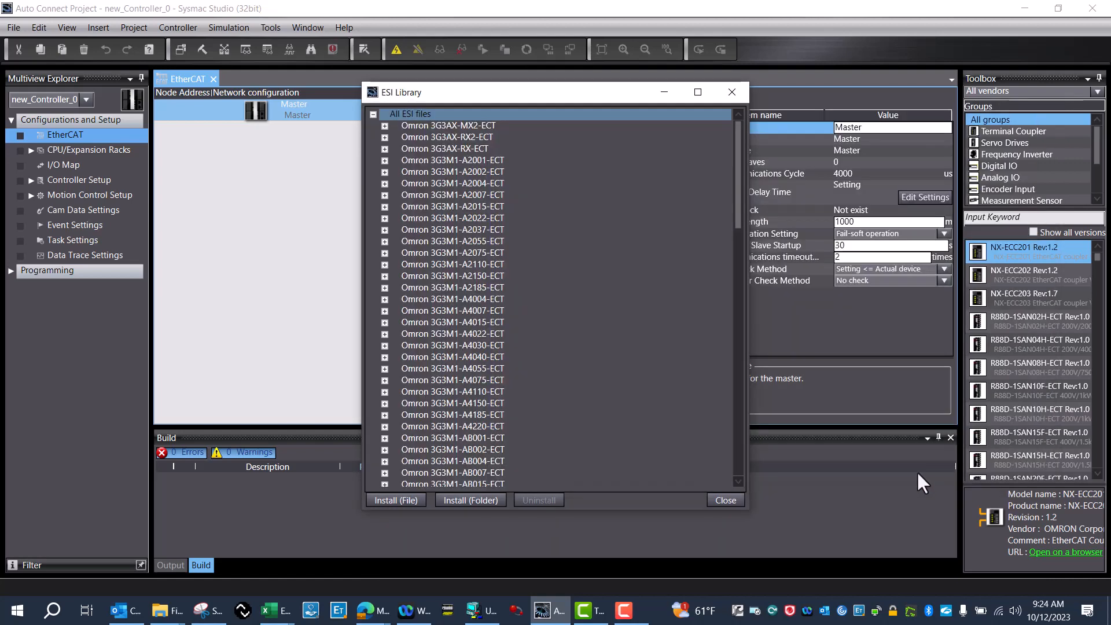
left_click(537, 349)
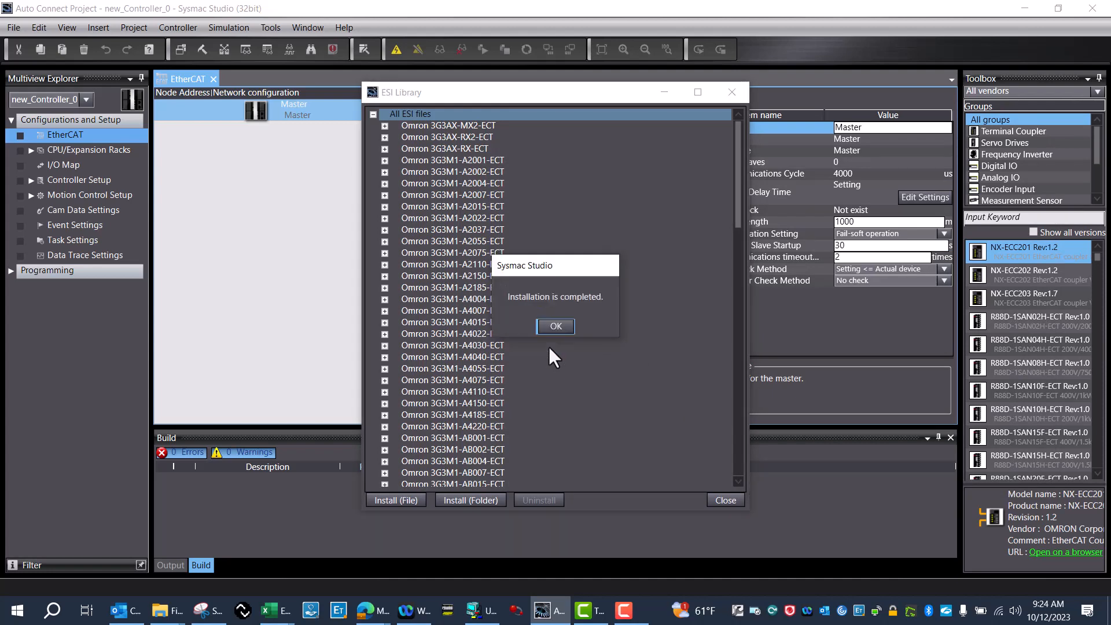
left_click(560, 321)
scroll(560, 323, "down", 10)
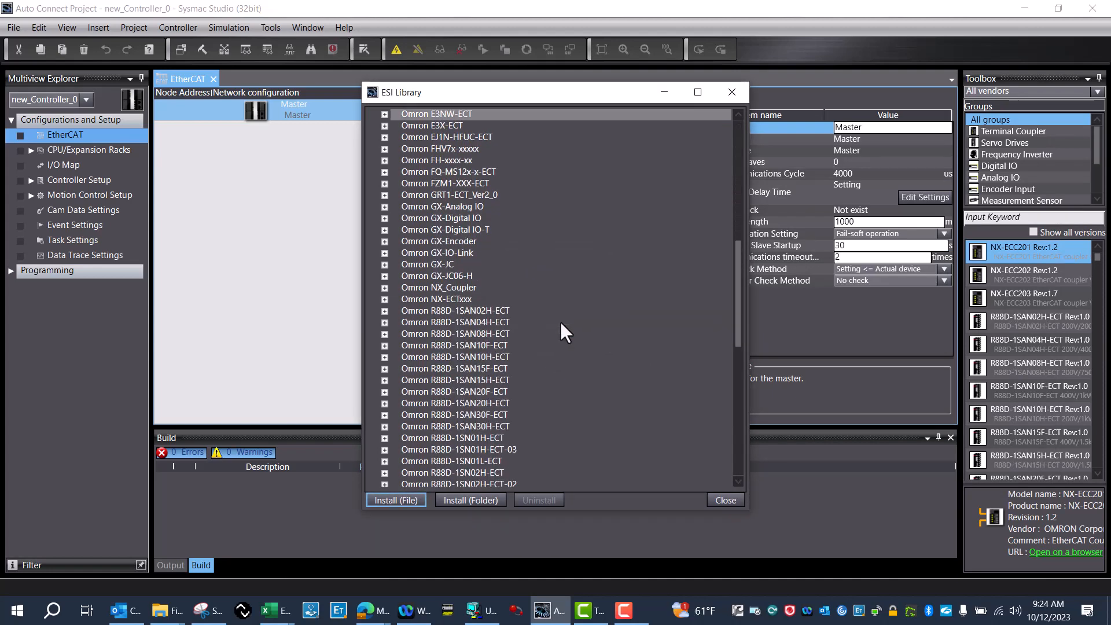
scroll(560, 322, "down", 10)
scroll(560, 322, "down", 10)
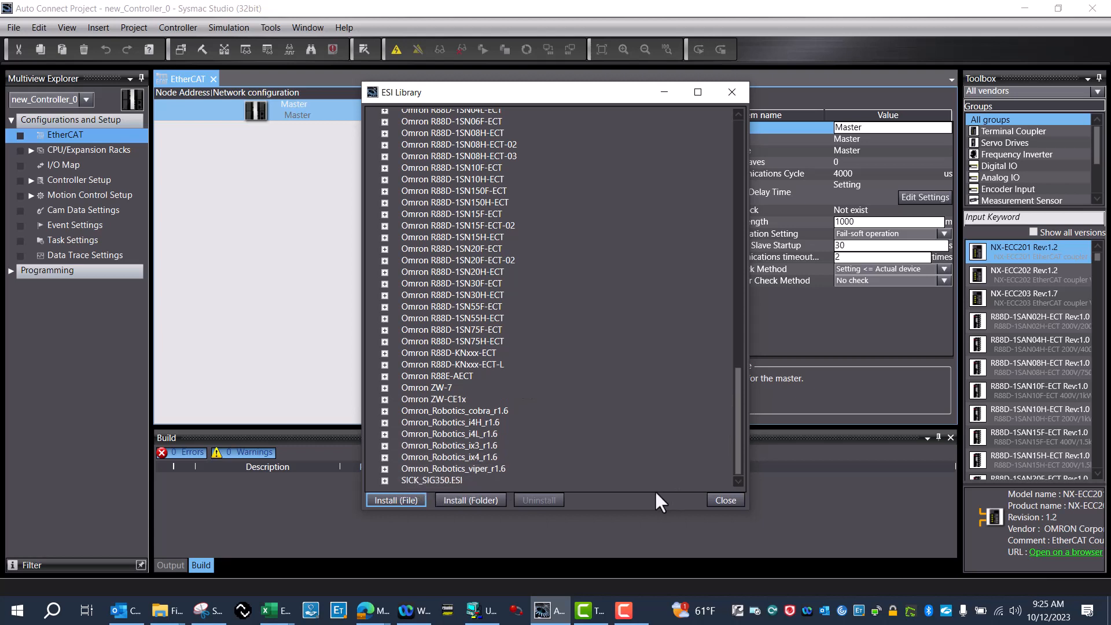
left_click(725, 500)
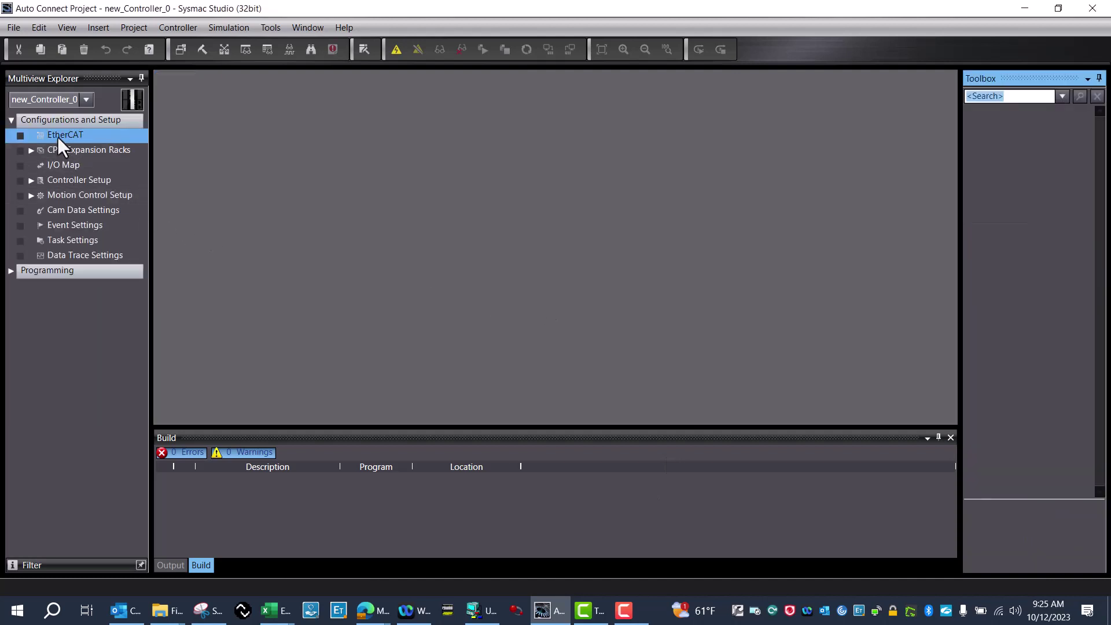
Compare and merge with the actual network, applying the detected configuration with SIG350 as node 2.
double_click(58, 136)
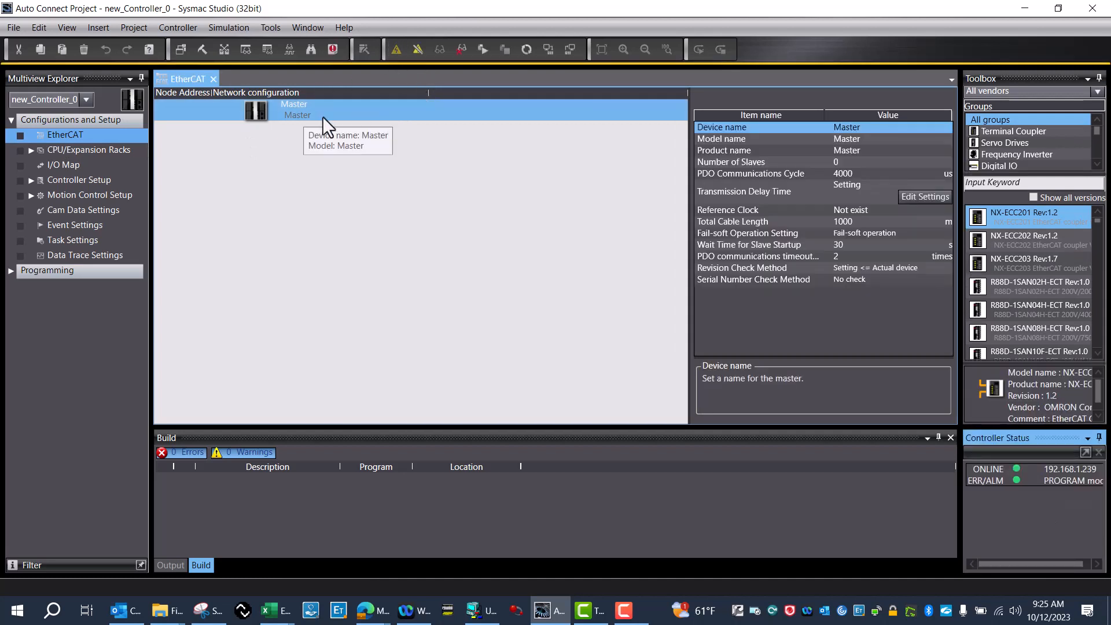
right_click(314, 109)
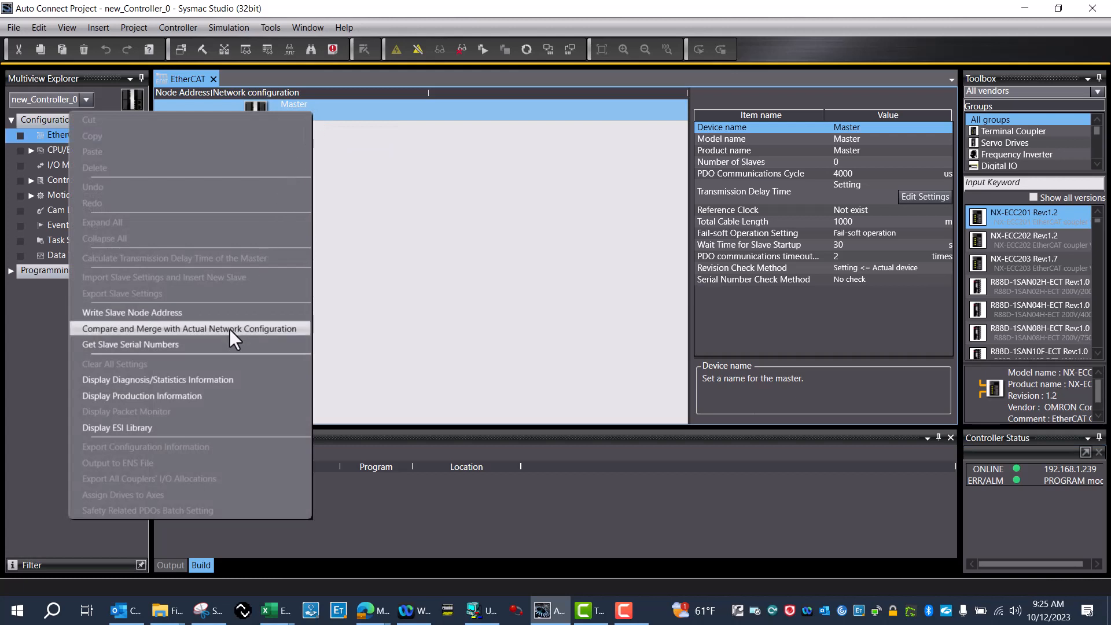
left_click(207, 328)
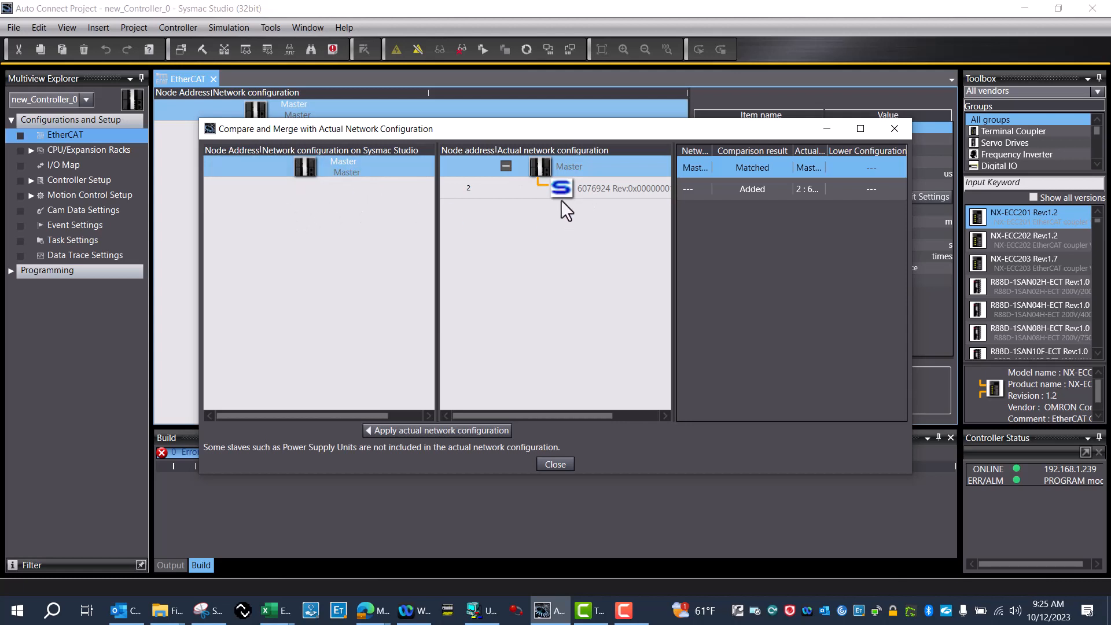
left_click(428, 430)
left_click(531, 321)
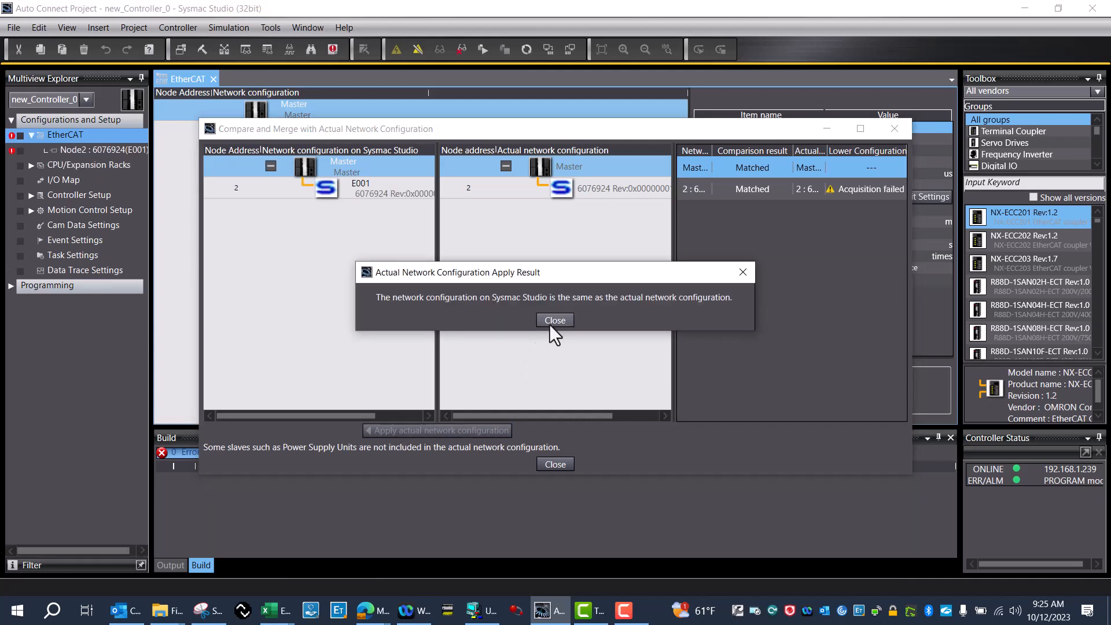
left_click(549, 321)
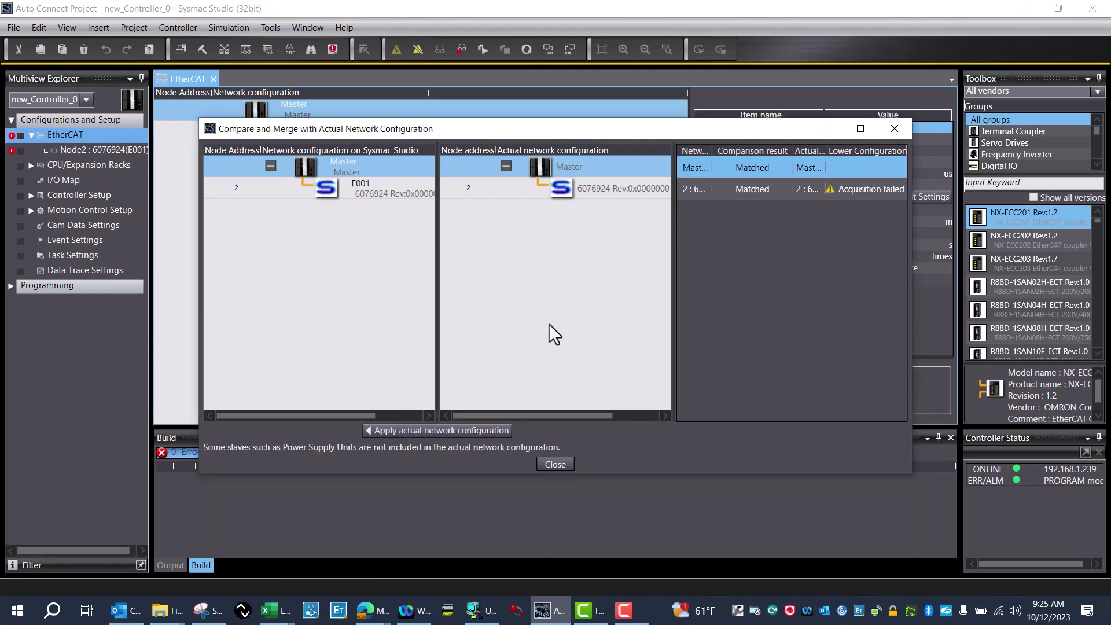
left_click(555, 465)
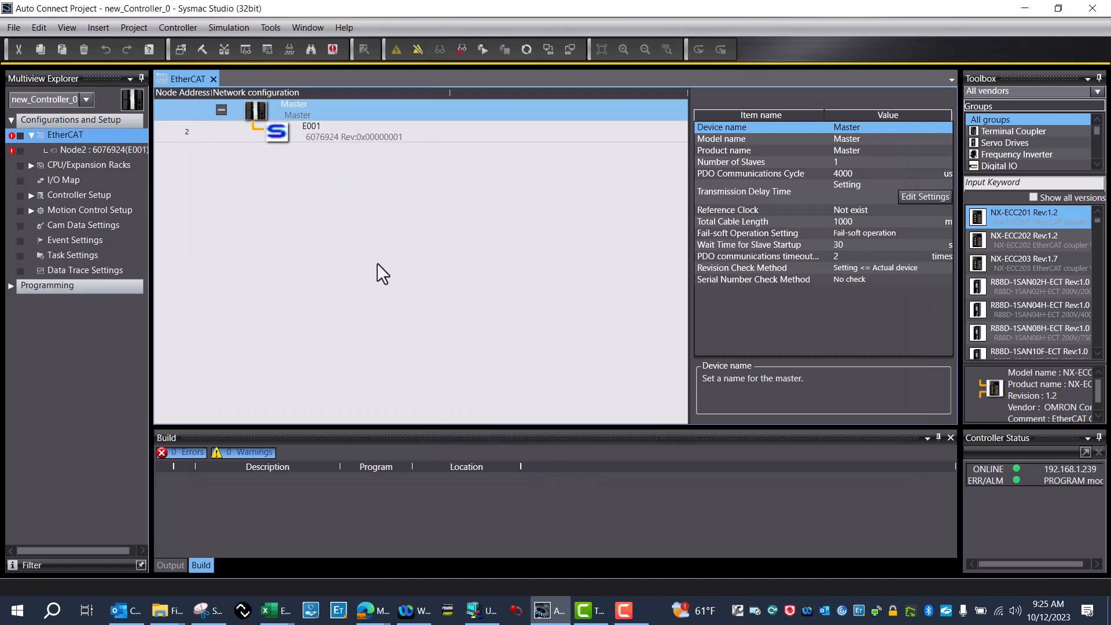
mouse_move(316, 132)
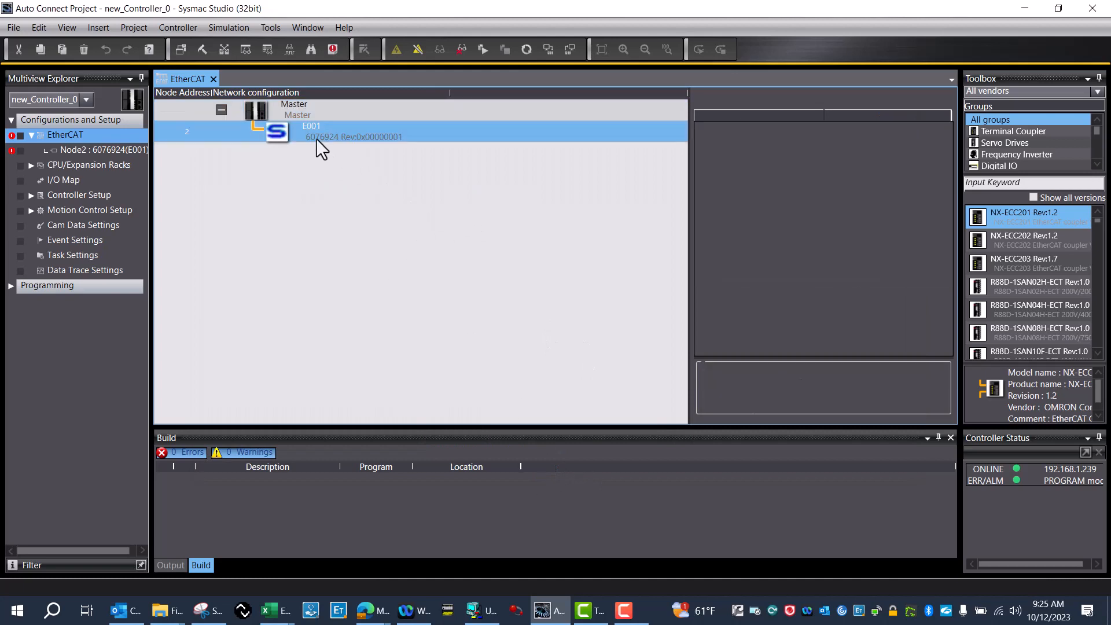
Select the new E001 slave node and bring up its module configuration.
left_click(317, 148)
left_click(864, 299)
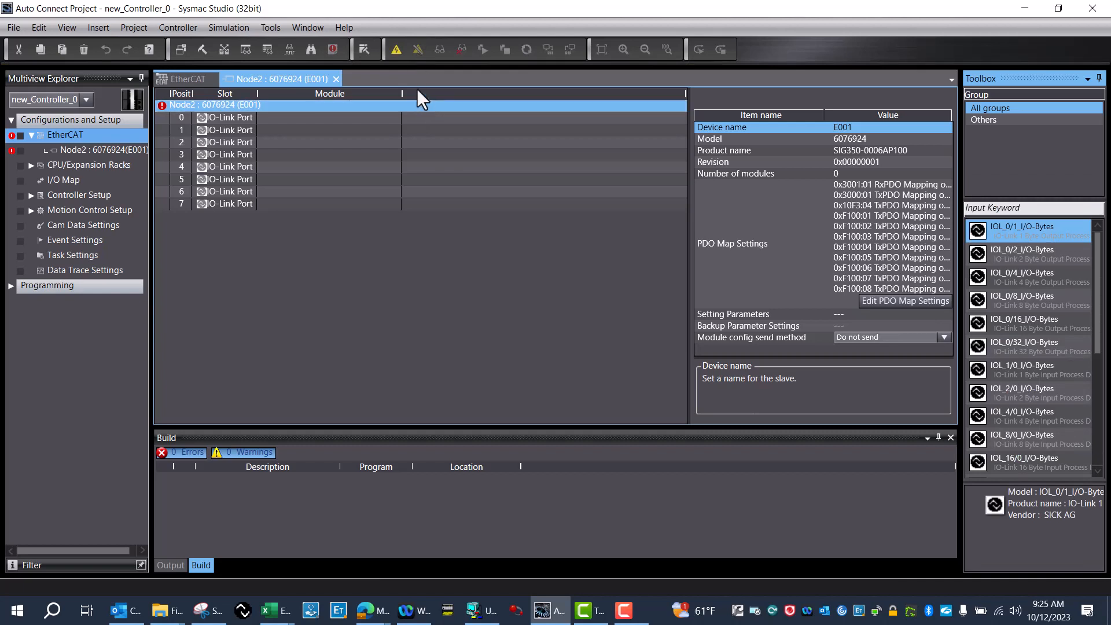
Place IOL_16/0_I/O-Bytes on port 0 and IOL_2/0_I/O-Bytes on ports 1 through 7.
left_click(338, 118)
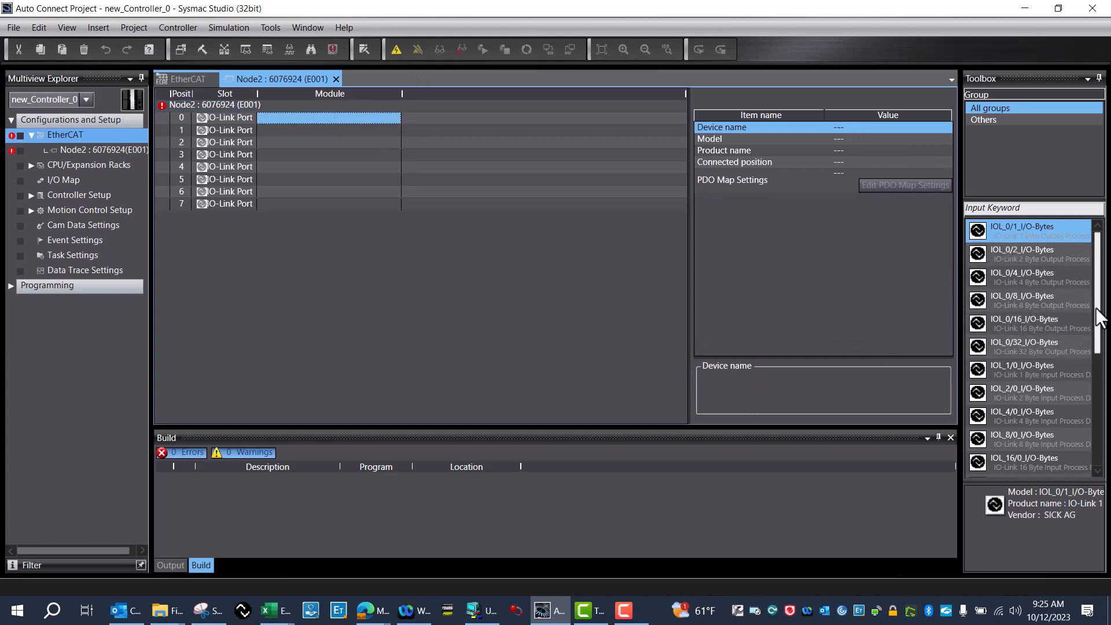
mouse_move(1099, 319)
left_mouse_down()
mouse_move(1099, 334)
mouse_move(1050, 256)
left_mouse_up()
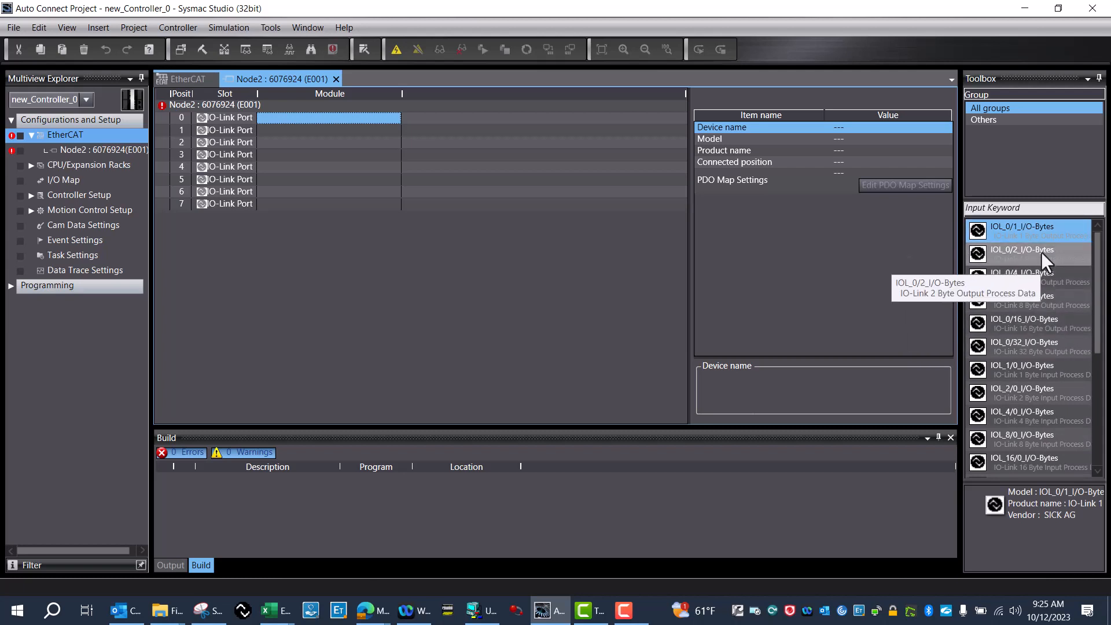
scroll(1055, 316, "down", 3)
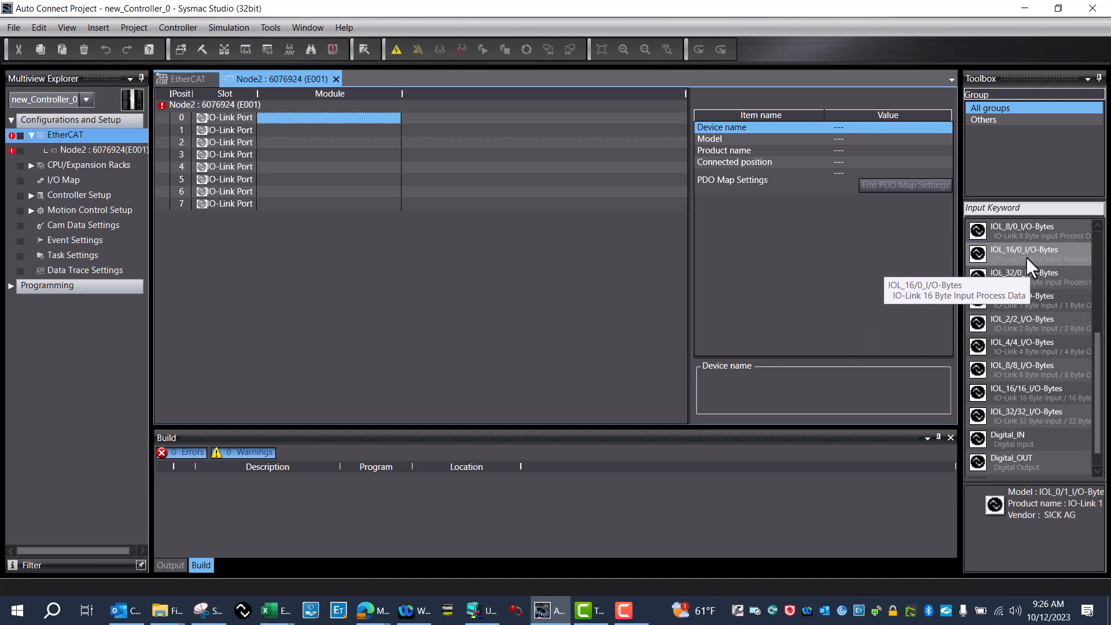
left_click_drag(1026, 258, 352, 121)
scroll(1016, 278, "up", 1)
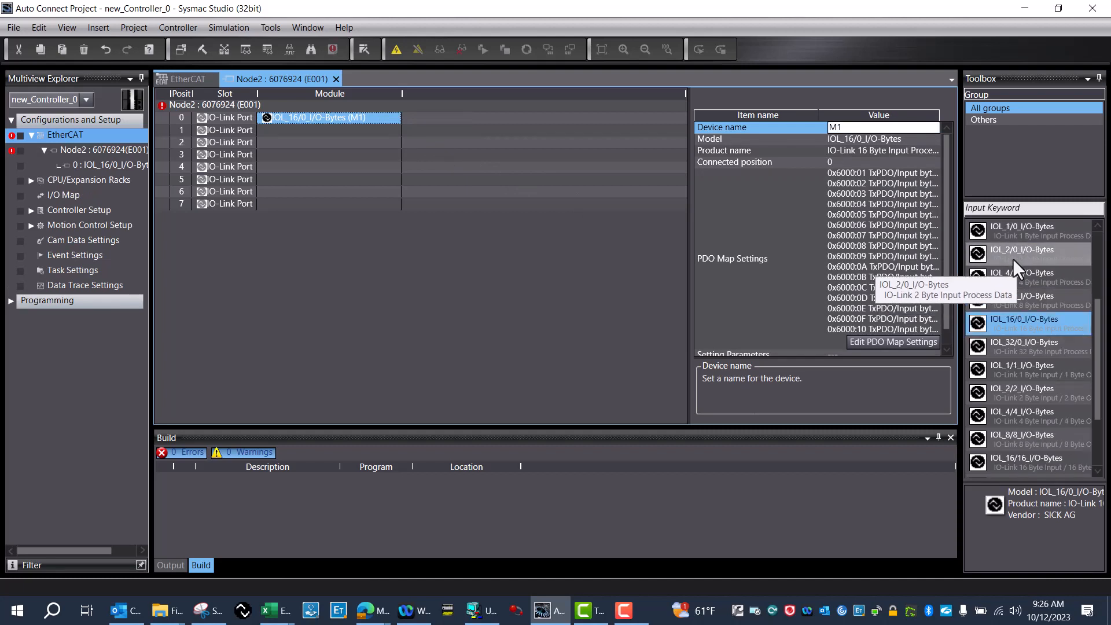
mouse_move(1011, 254)
left_mouse_down()
mouse_move(347, 154)
mouse_move(309, 133)
mouse_move(396, 157)
mouse_move(389, 143)
left_mouse_up()
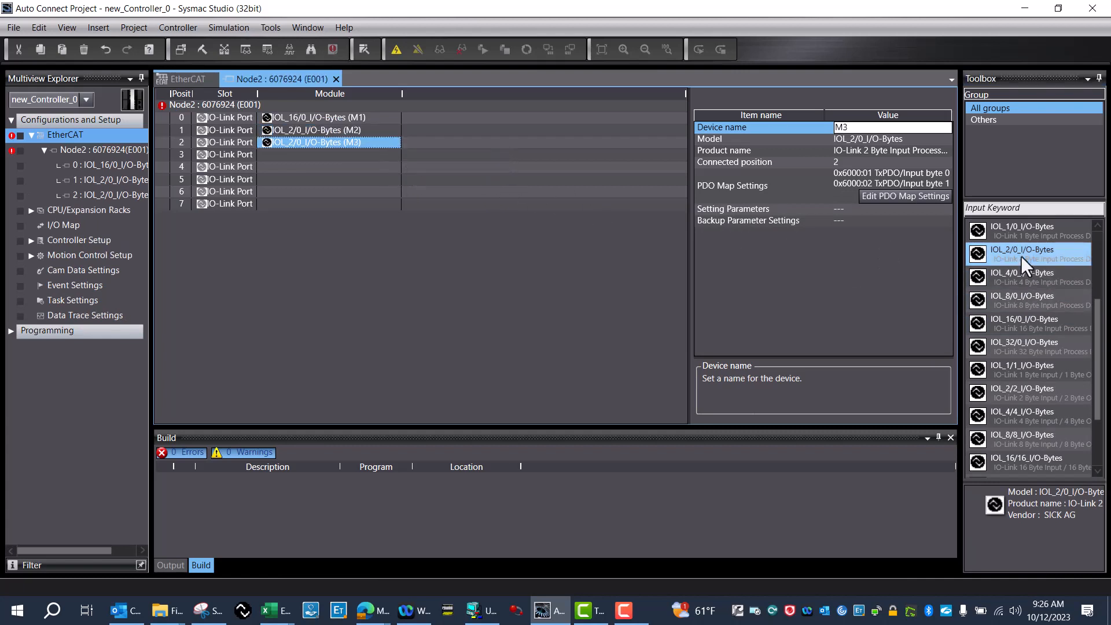
left_click_drag(779, 275, 367, 156)
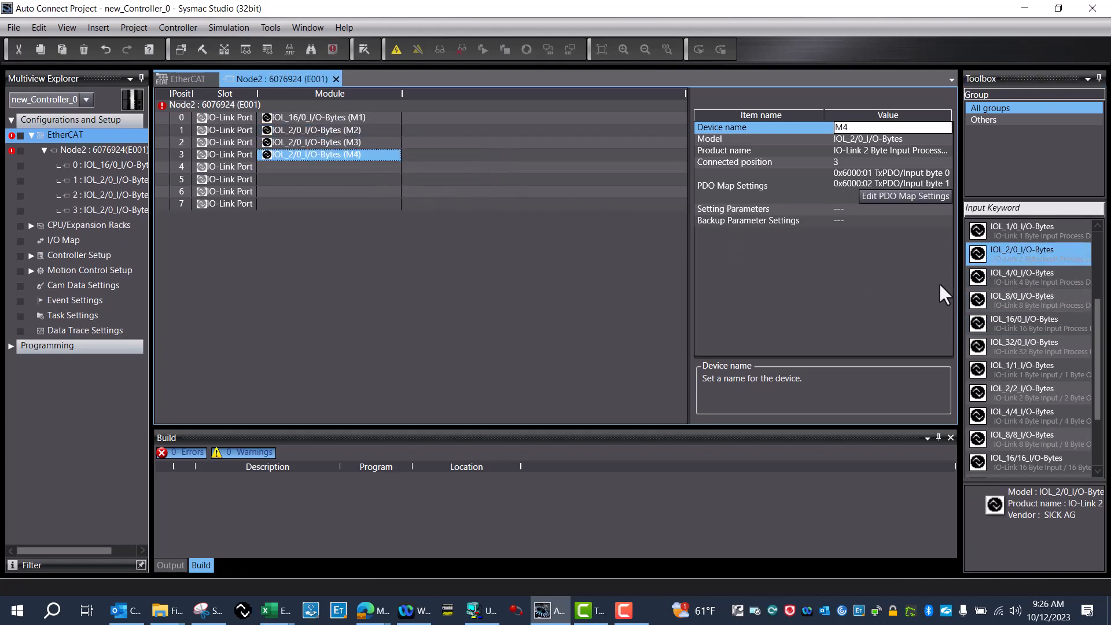
left_click_drag(983, 255, 368, 166)
left_click_drag(1022, 258, 373, 179)
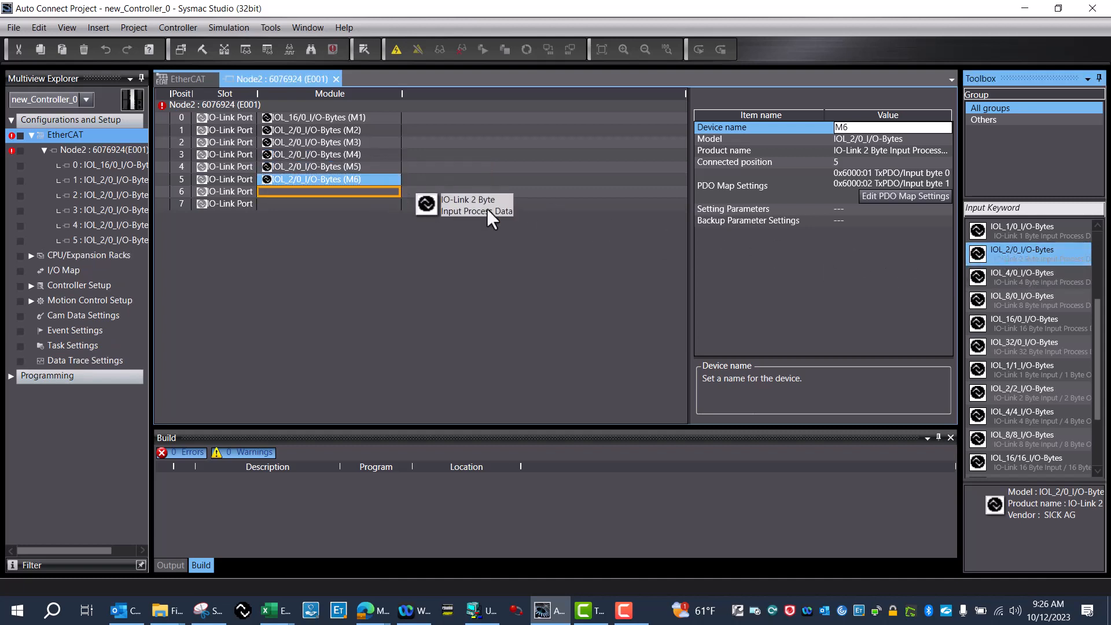
left_click_drag(1012, 259, 396, 194)
left_click_drag(1002, 256, 391, 206)
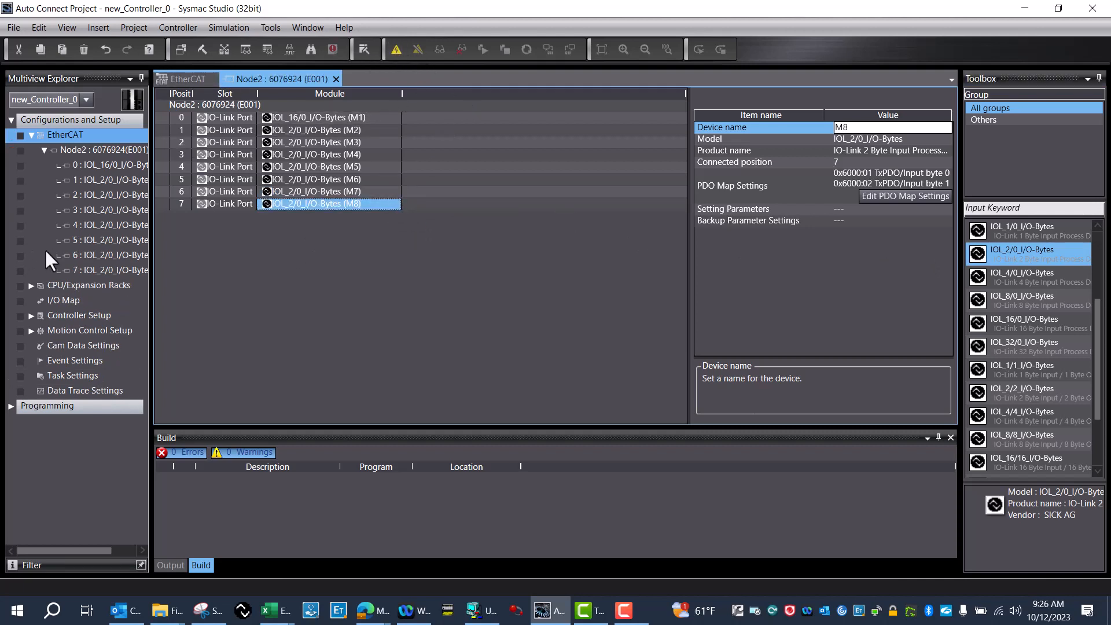
In the I/O Map, expand device 6076924 and Slot 0 to show its input bytes.
double_click(69, 298)
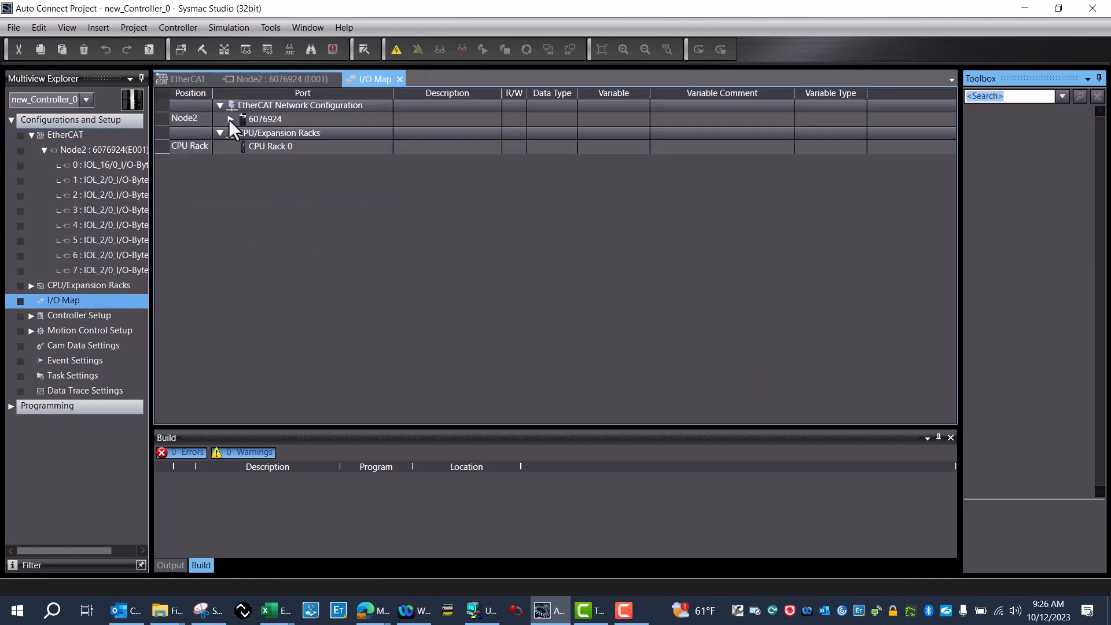
left_click(231, 120)
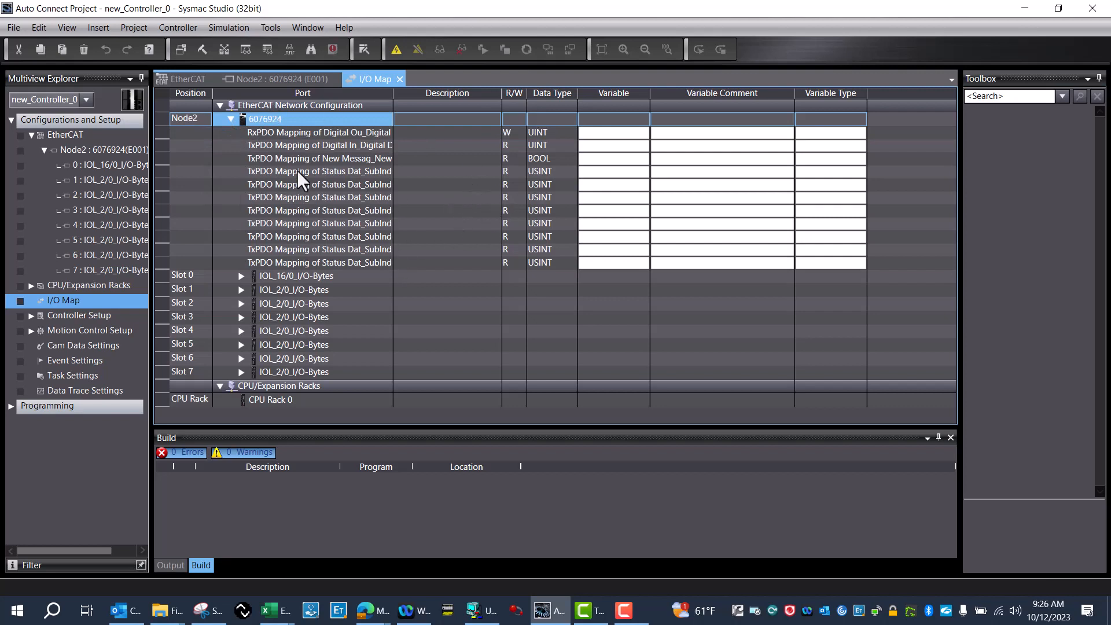
left_click(242, 276)
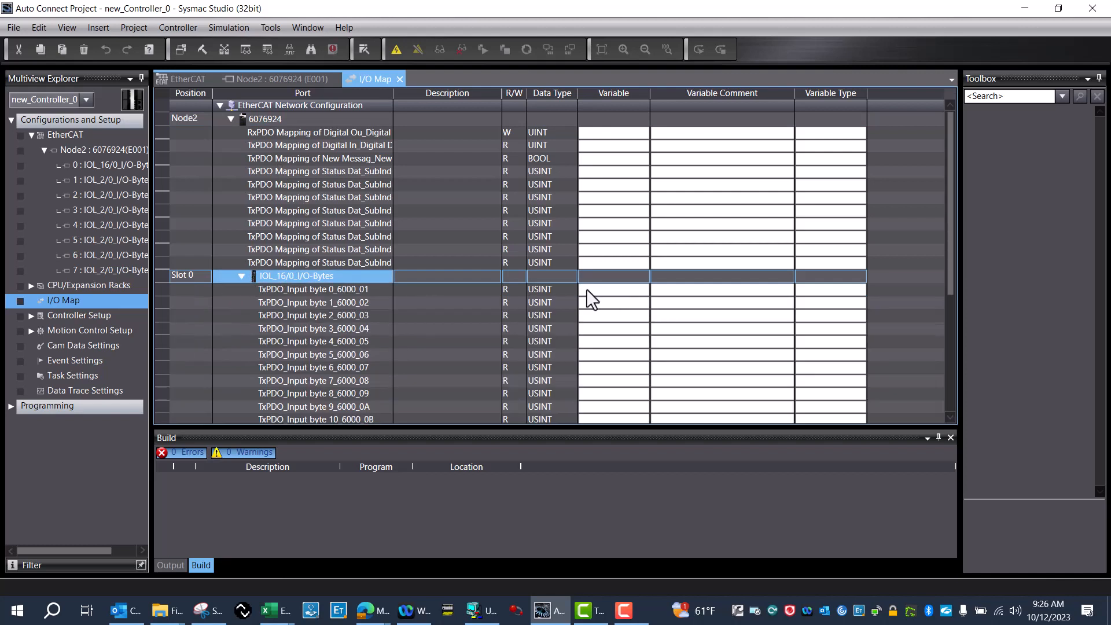
left_click(589, 292)
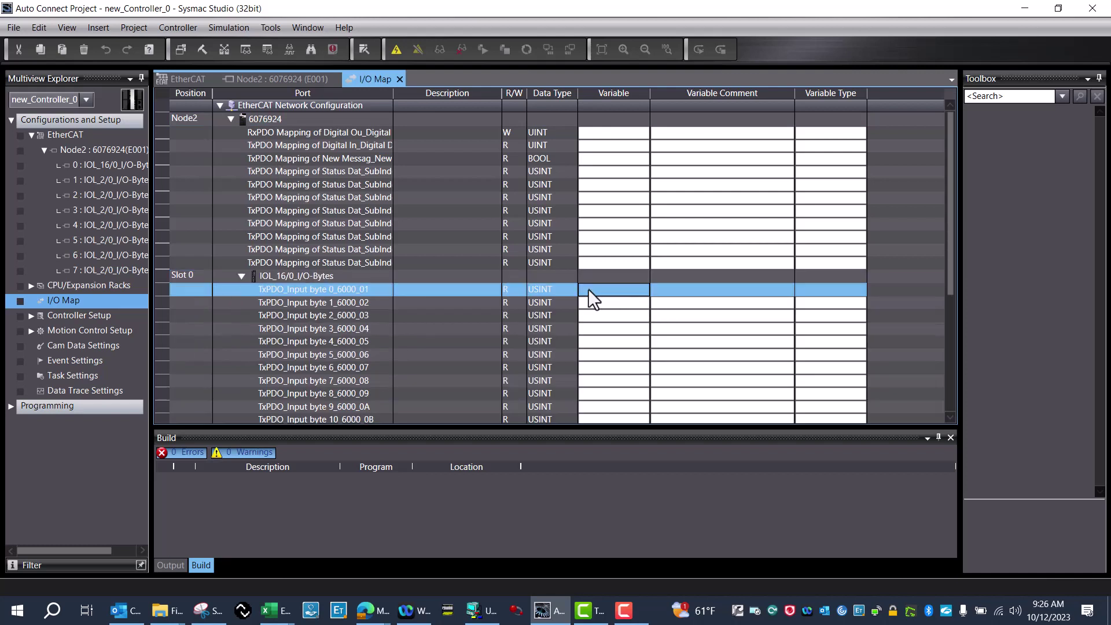
Create device variables for input bytes 0–15 of Slot 0, then go online with Ctrl+W.
left_click(627, 289)
mouse_move(608, 292)
left_mouse_down()
mouse_move(614, 419)
mouse_move(610, 389)
left_mouse_up()
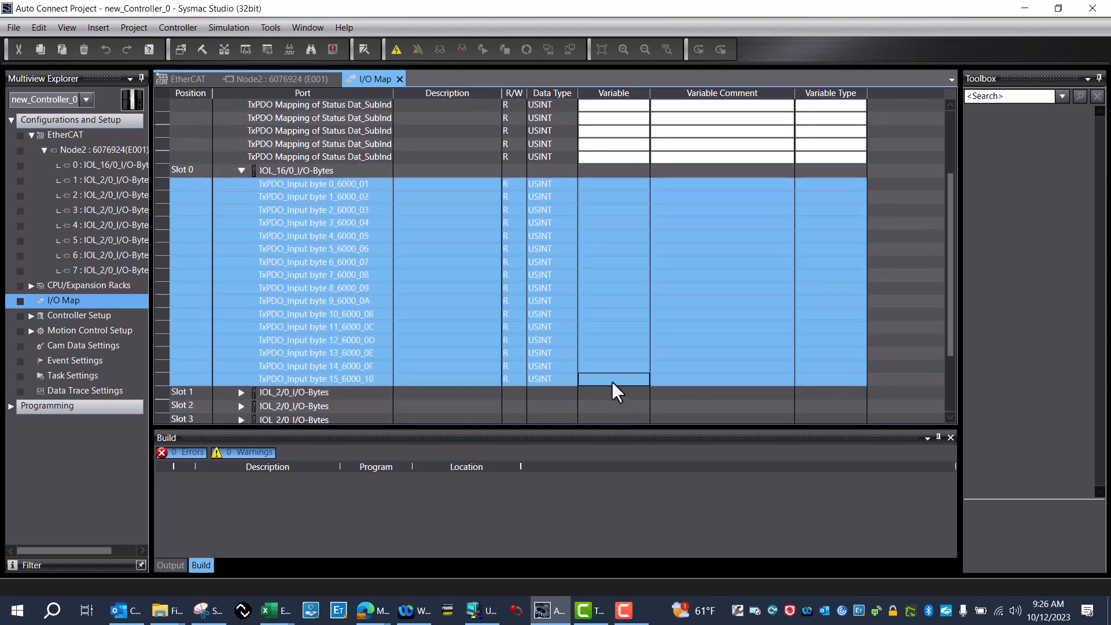
right_click(611, 381)
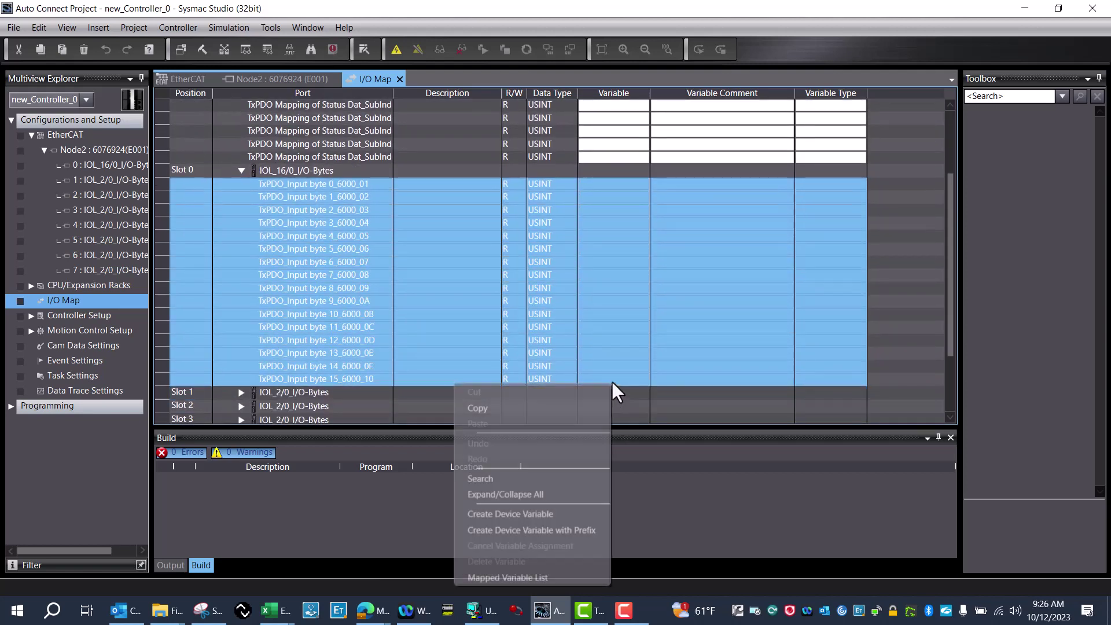
left_click(563, 514)
scroll(704, 356, "up", 2)
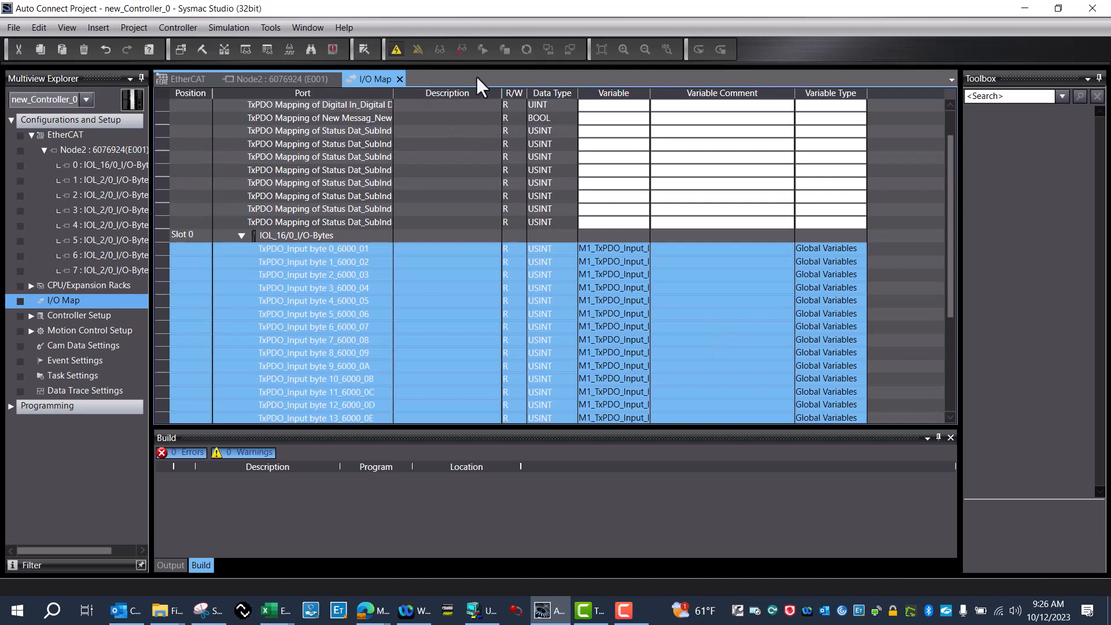
key("ctrl+w")
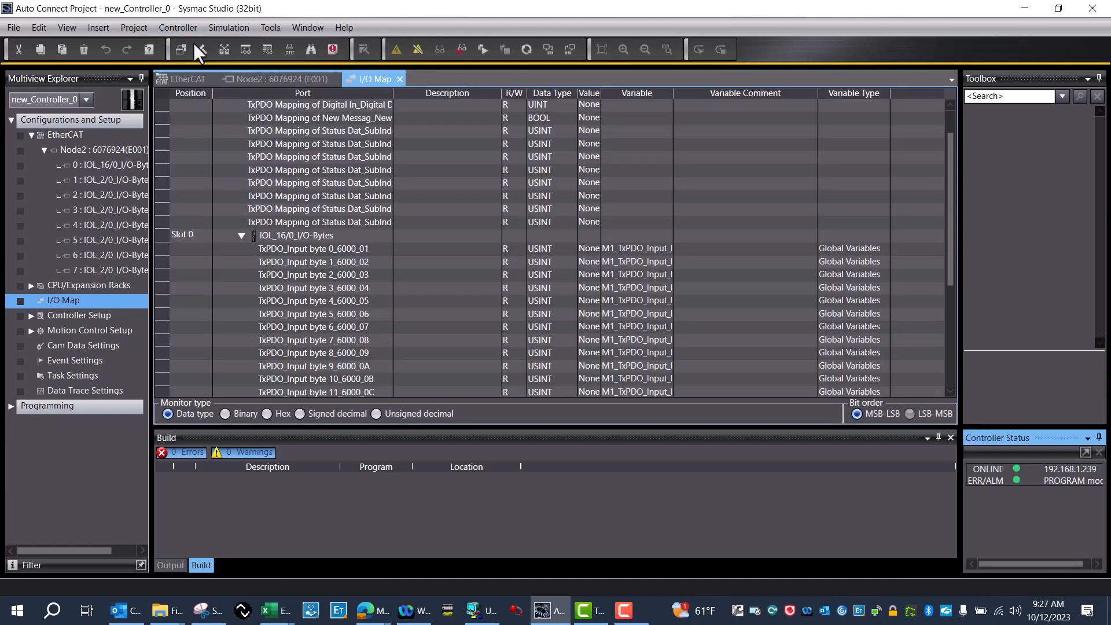
Synchronize with all items checked and transfer the project to the controller, confirming Yes.
left_click(184, 29)
left_click(83, 115)
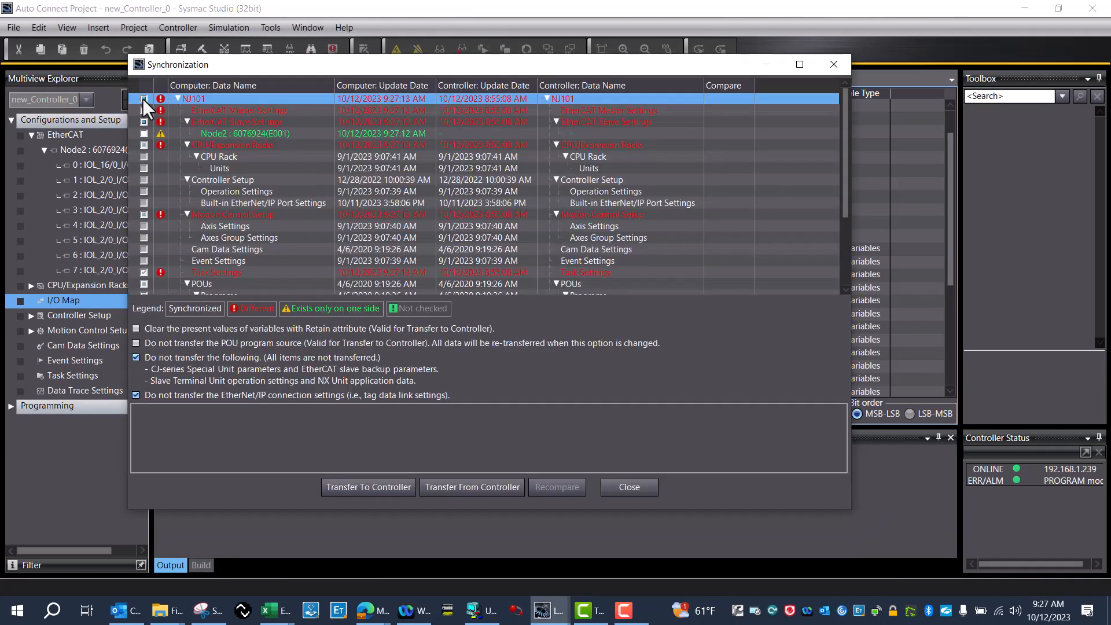
left_click(143, 98)
left_click(182, 99)
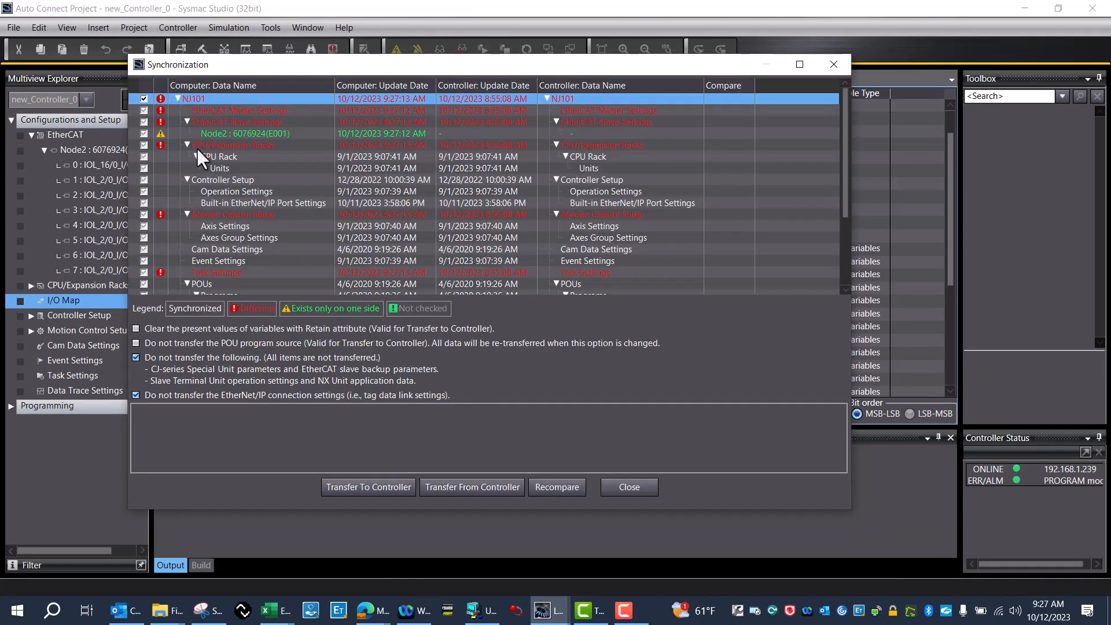
left_click(376, 484)
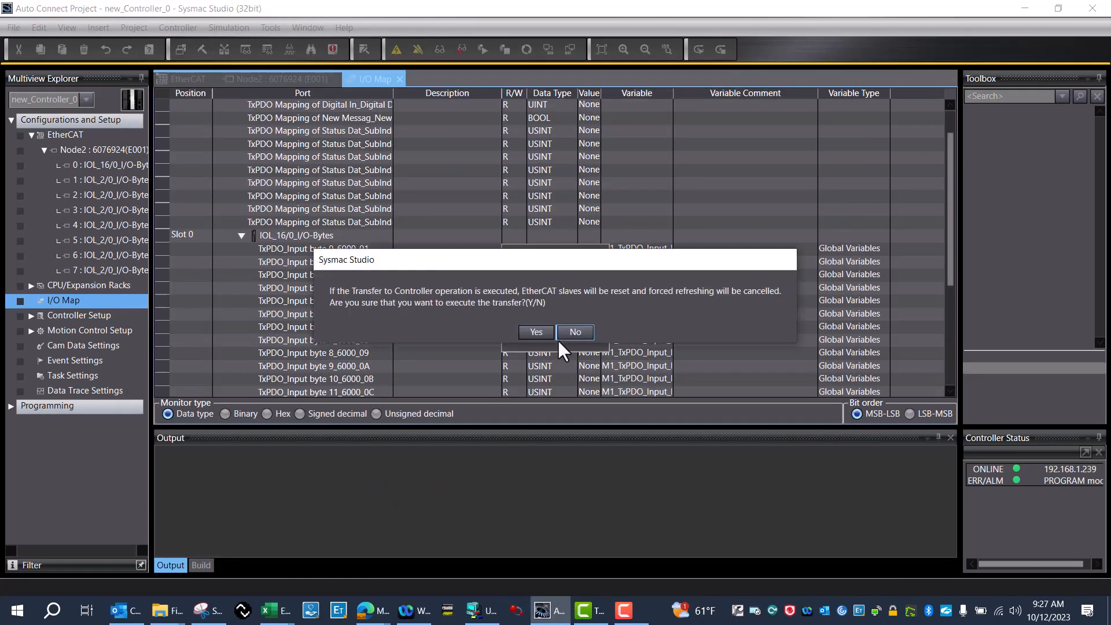
left_click(542, 333)
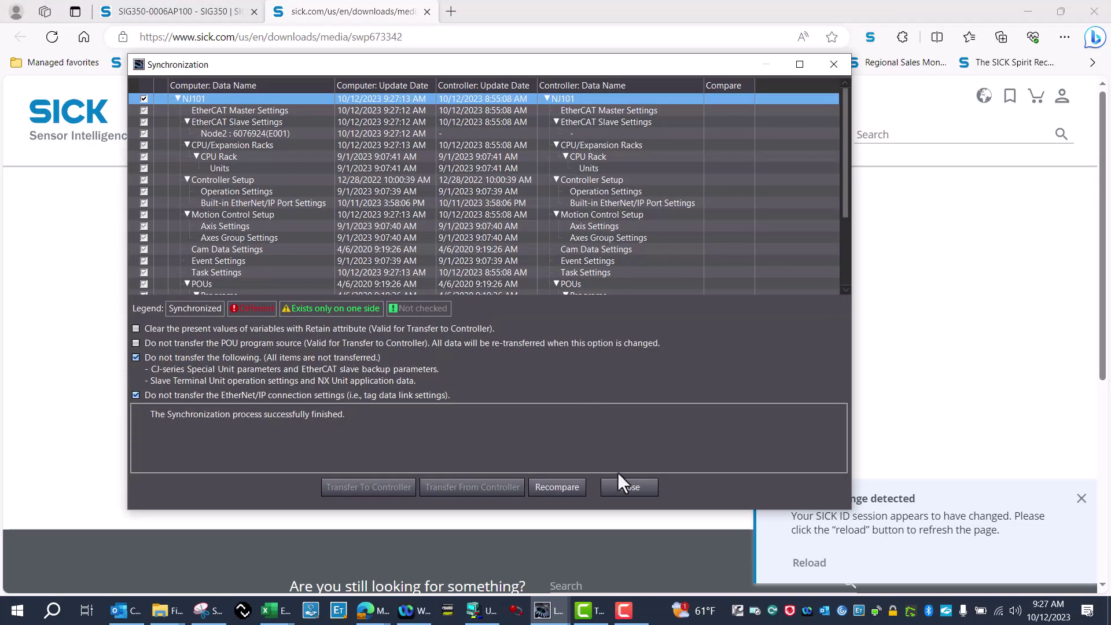
Close the synchronization results and monitor live Slot 0 input byte values in the I/O Map.
left_click(619, 483)
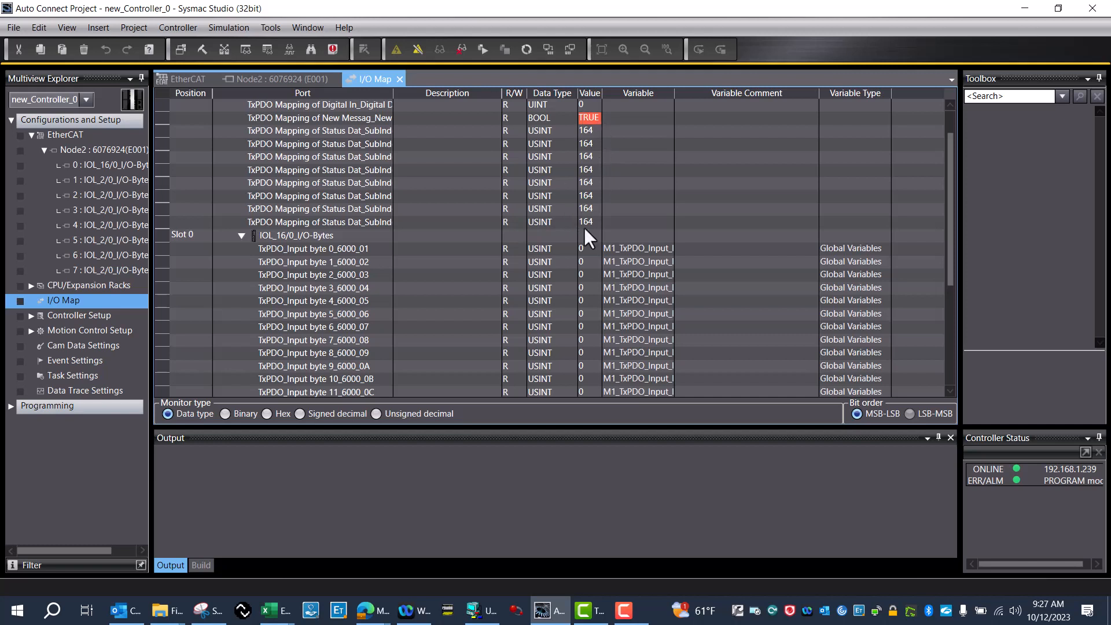
scroll(571, 252, "down", 1)
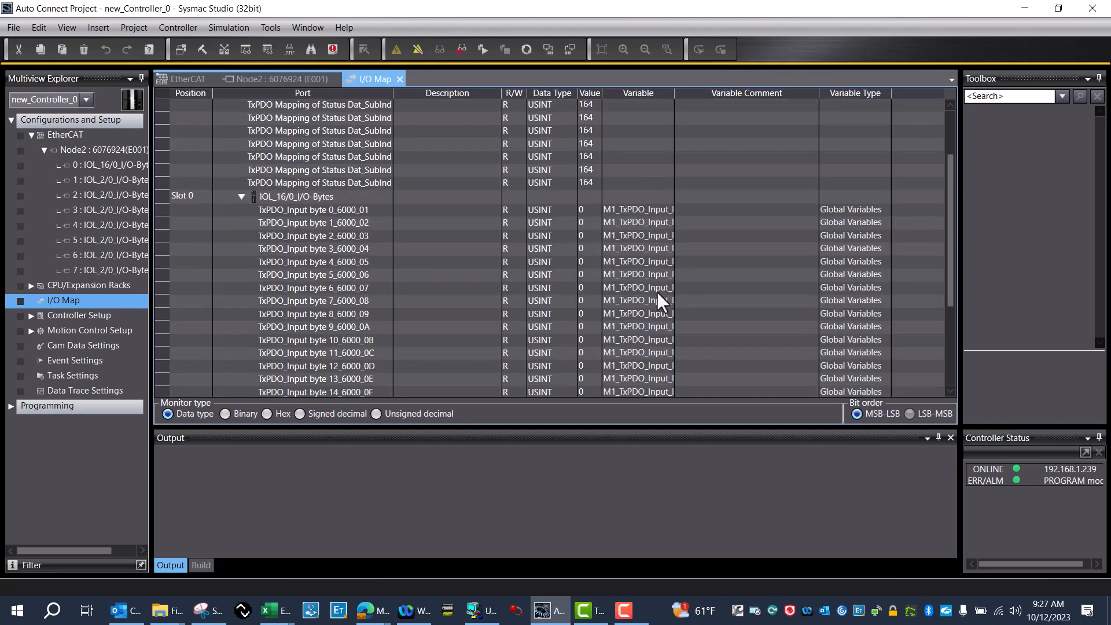